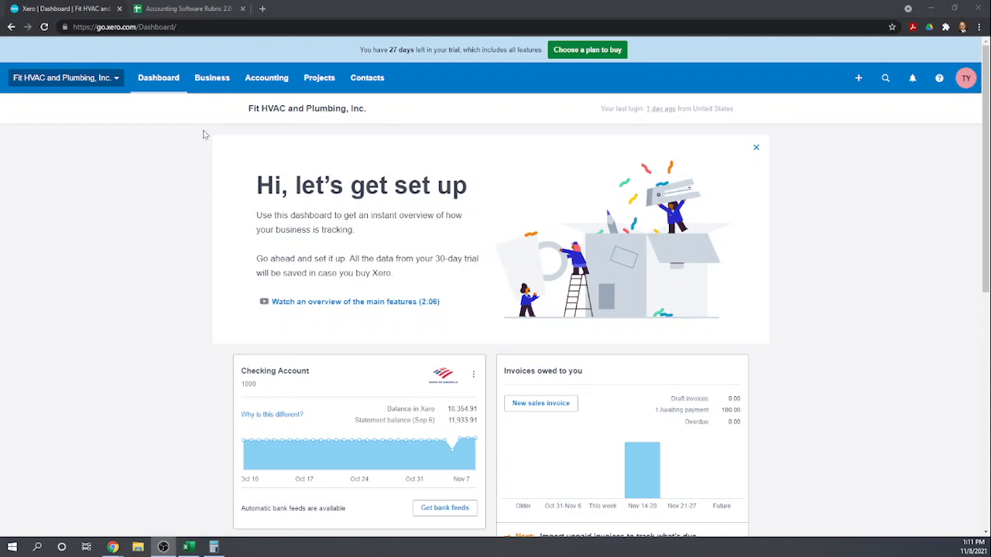
- Open the fixed assets register and set its start date to Jan 01, 2021
click(211, 80)
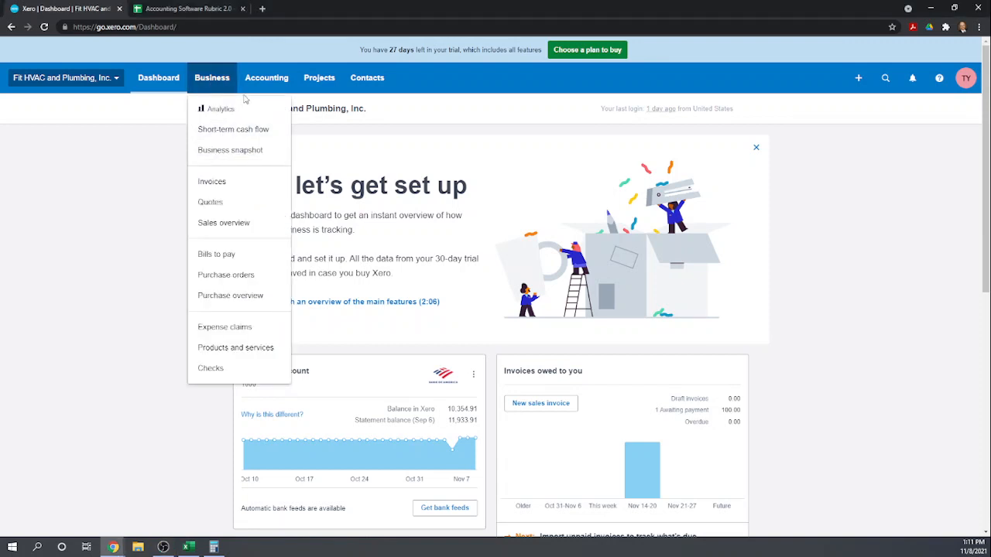
click(271, 89)
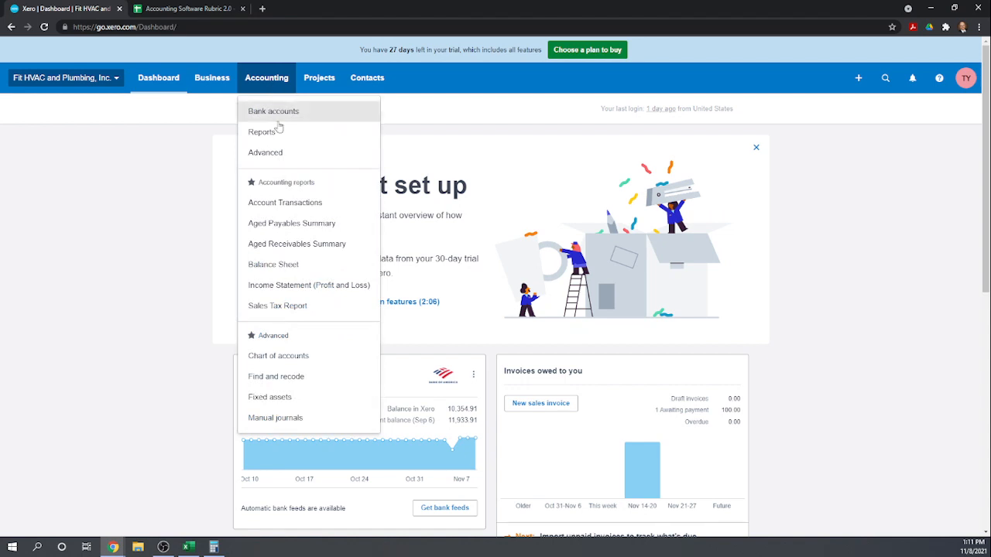
click(271, 397)
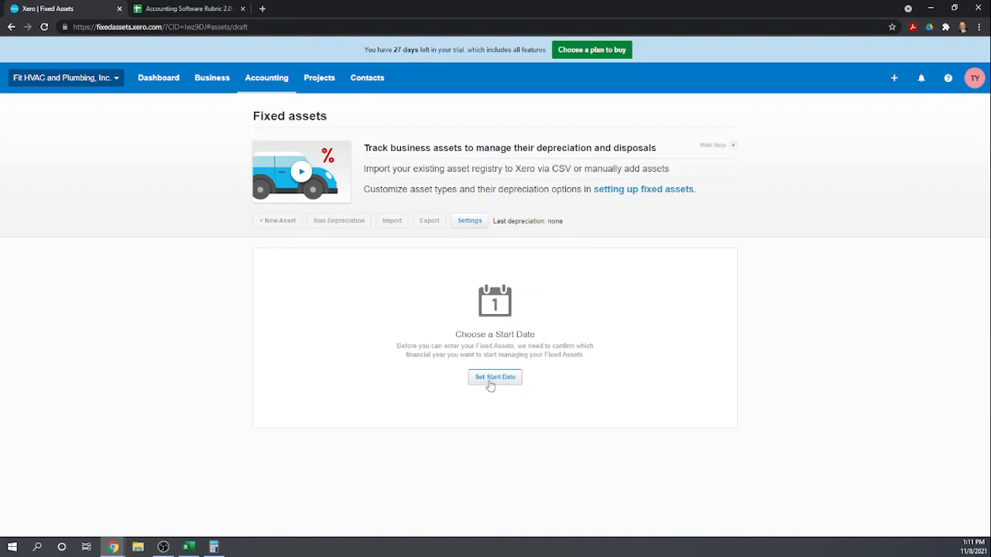
click(490, 384)
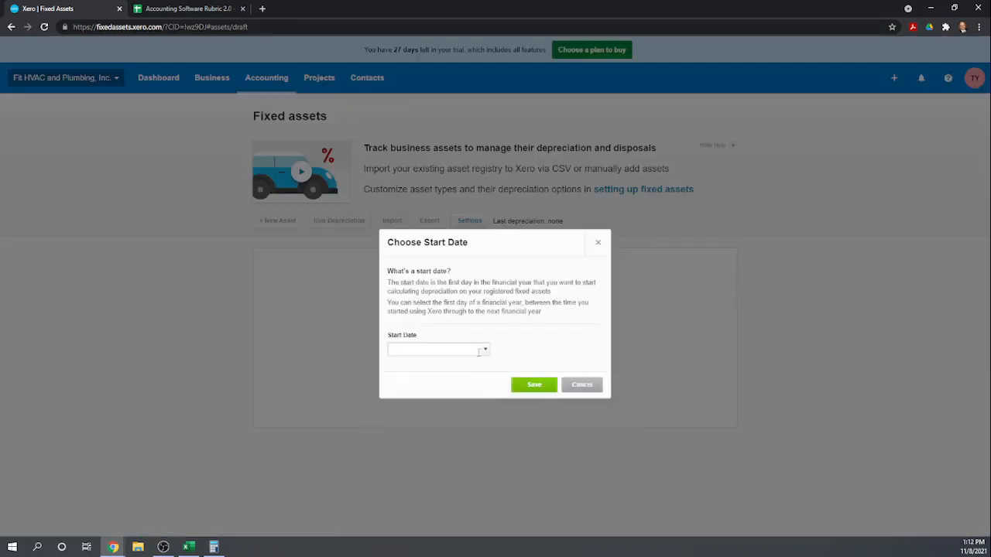
click(485, 350)
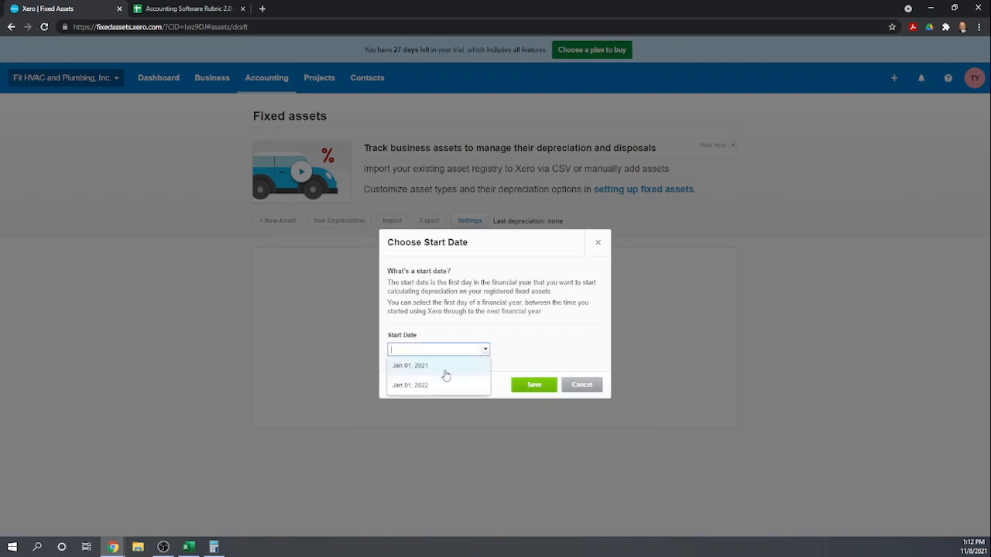
click(442, 368)
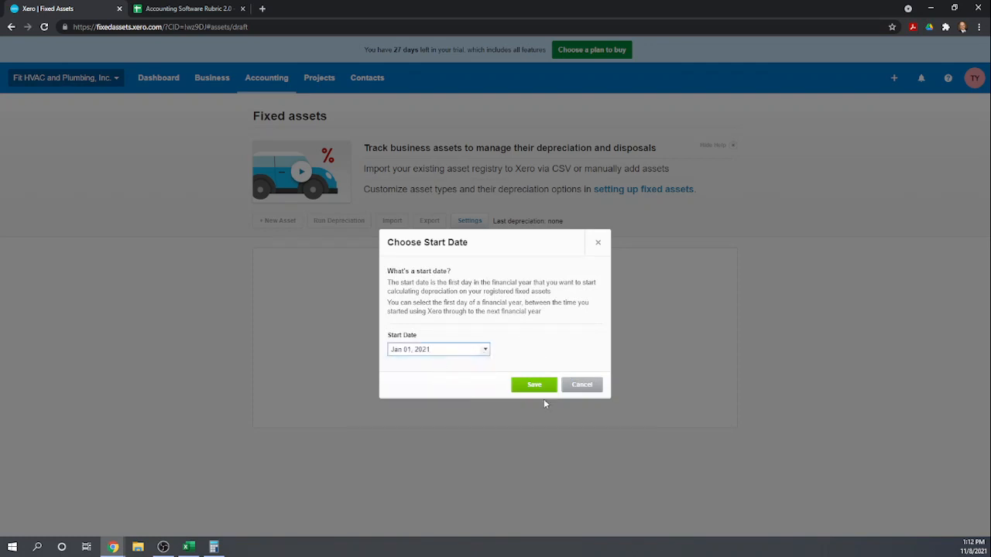
click(534, 385)
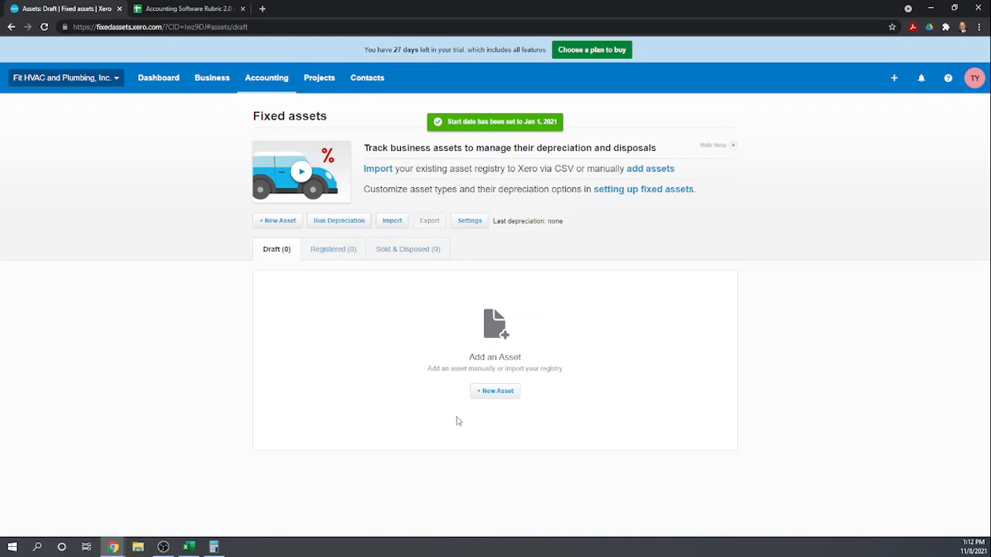
- Start a new fixed asset named Job Trailer with a purchase price of 12000
click(494, 392)
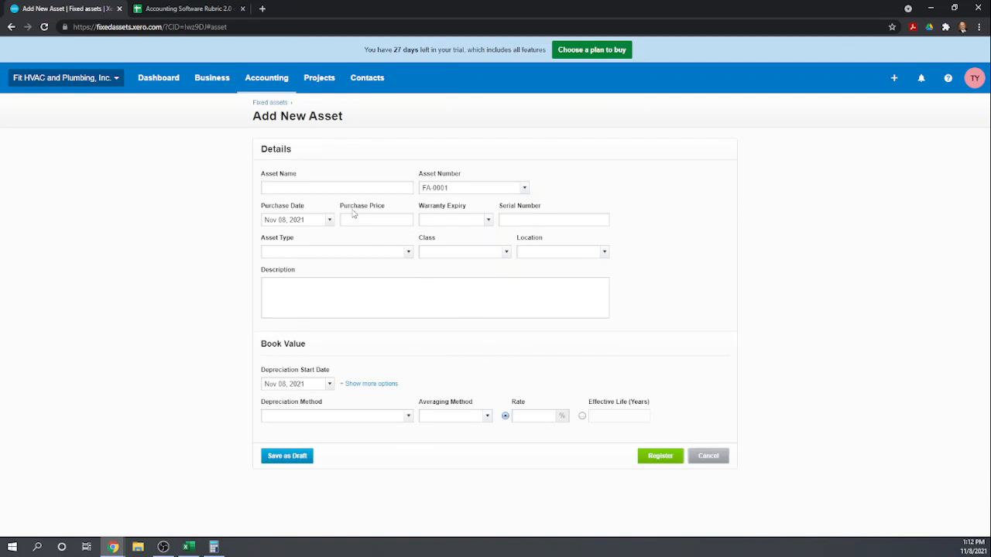
click(342, 189)
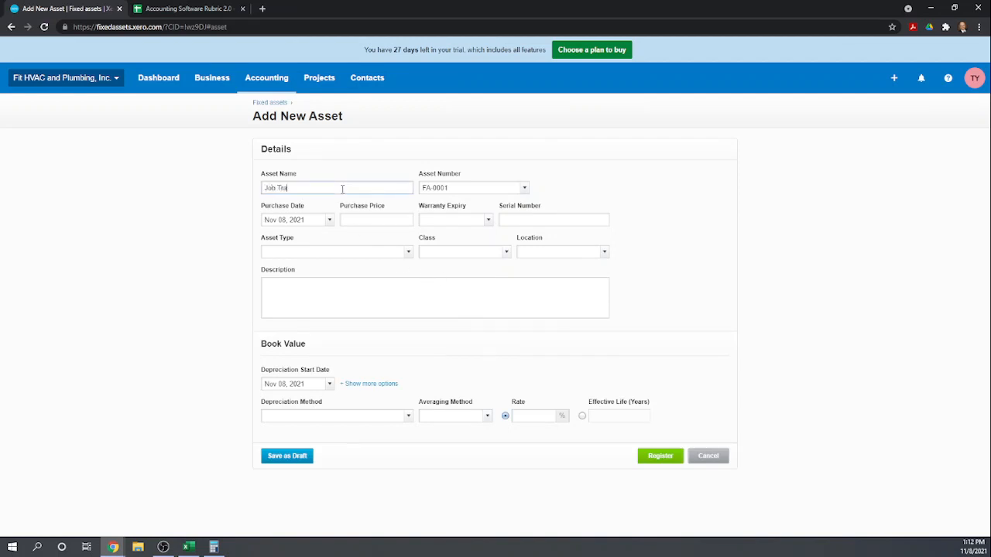
text(Job Trailer)
click(352, 221)
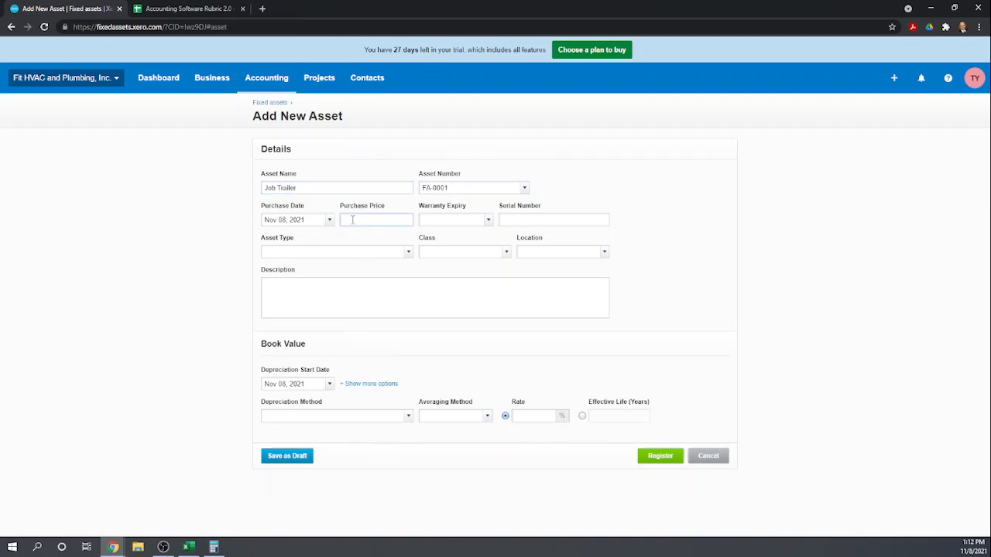
text(12000)
key(Tab)
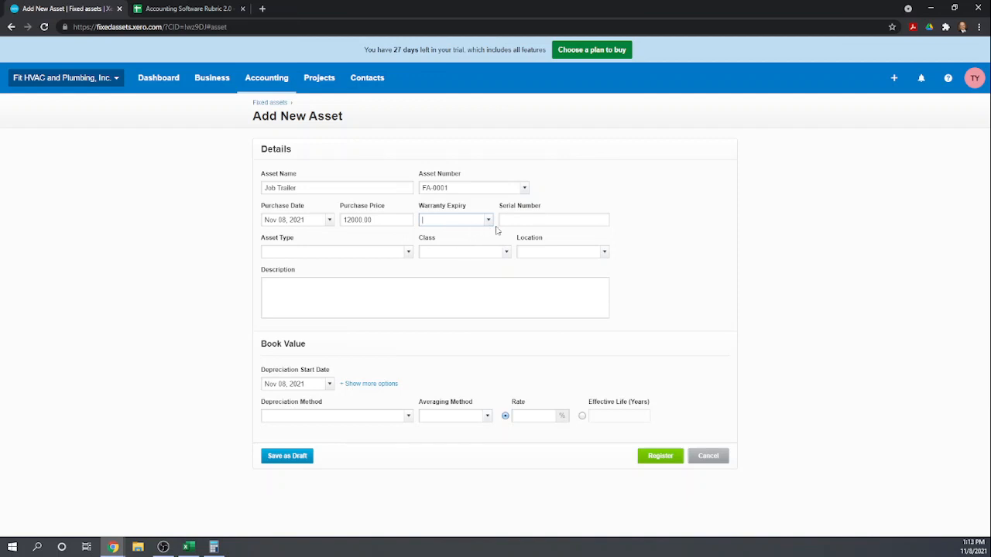
- Create a new asset type named Equipment for the trailer, using asset account 1520 - Computer & Office Equipment
click(409, 255)
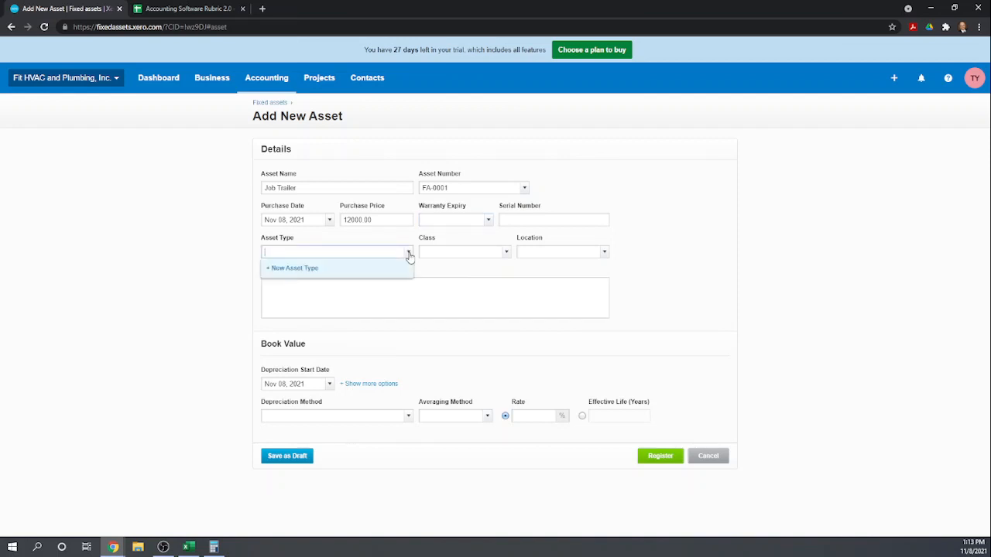
click(291, 268)
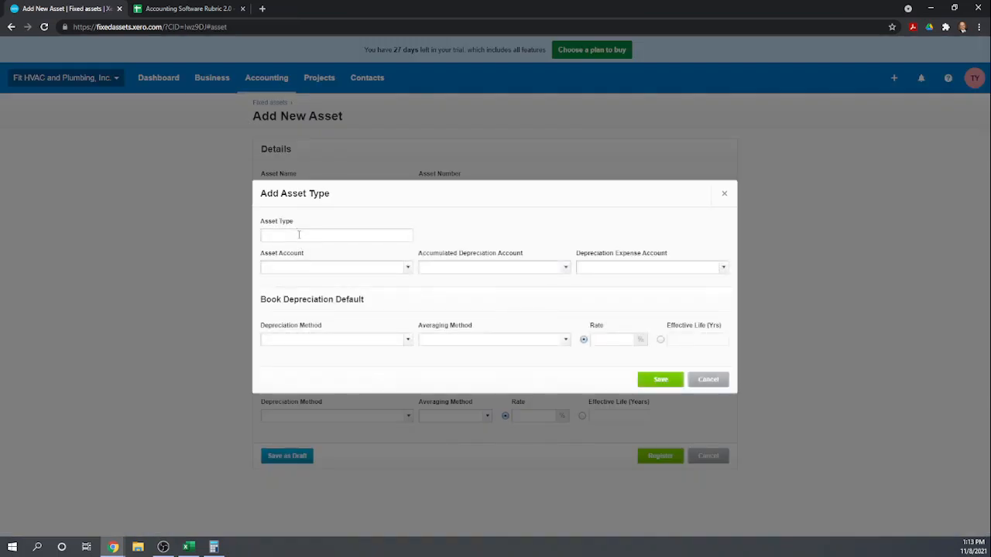
click(299, 236)
text(Equipment)
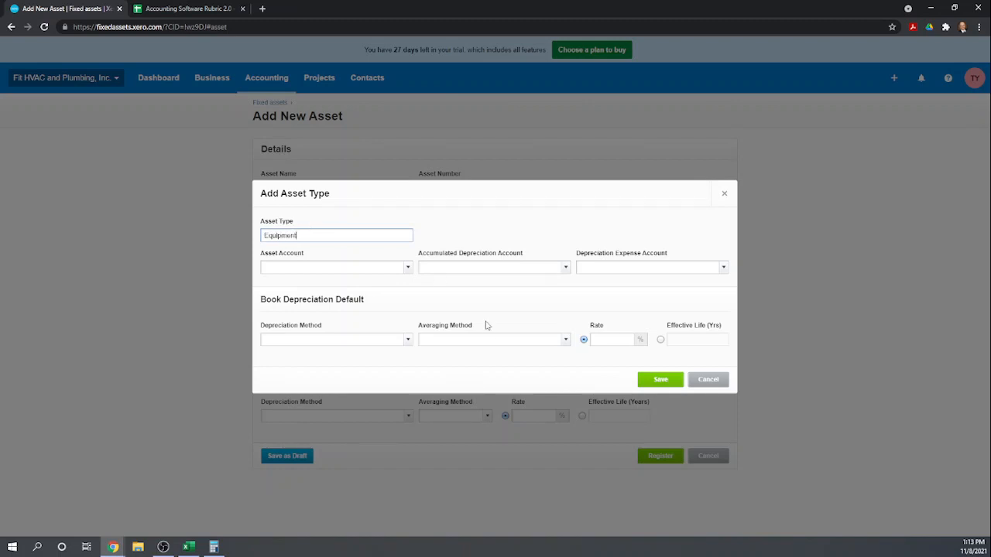
click(408, 271)
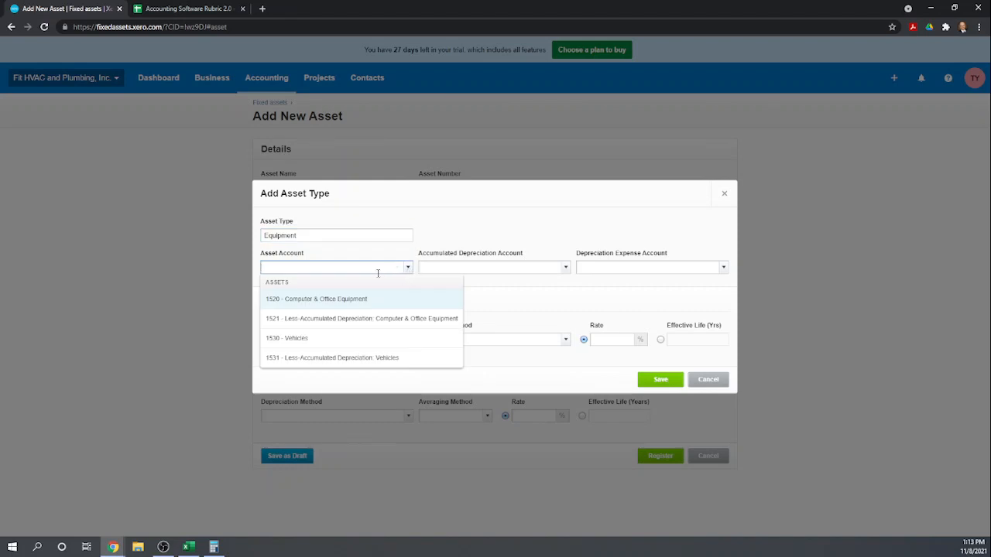
click(340, 300)
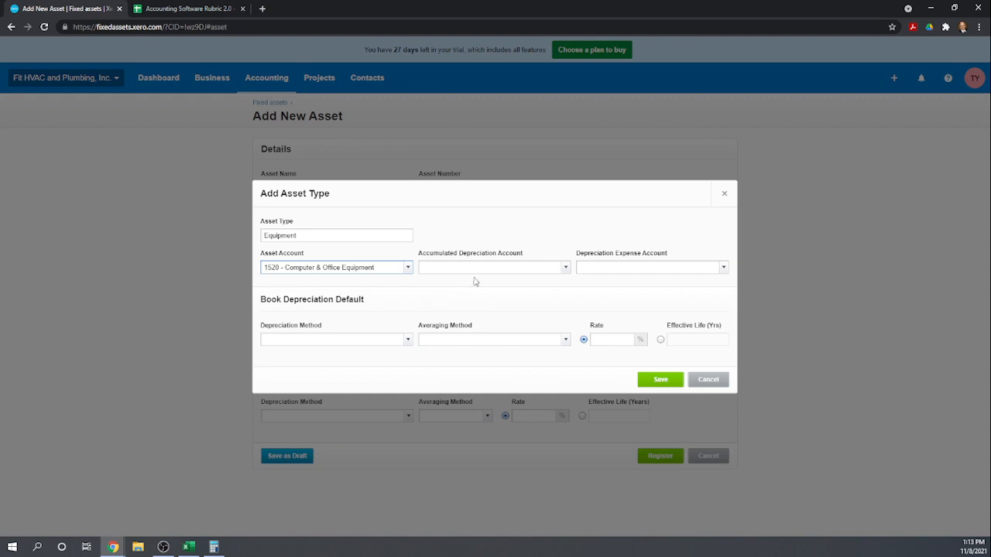
- Assign accumulated depreciation account 1521 - Less-Accumulated Depreciation: Computer & Office Equipment and depreciation expense account 7000 - Depreciation to the asset type
click(564, 270)
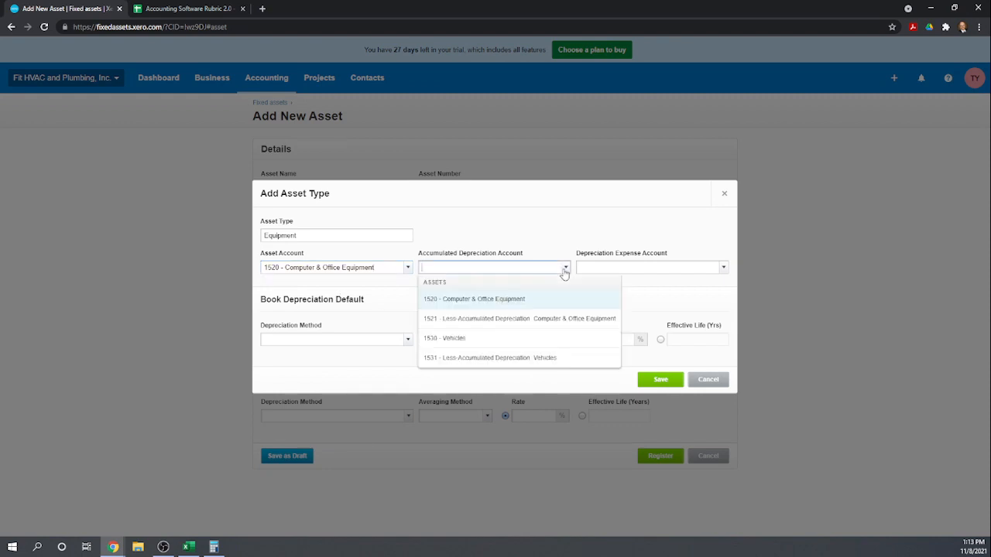
click(496, 321)
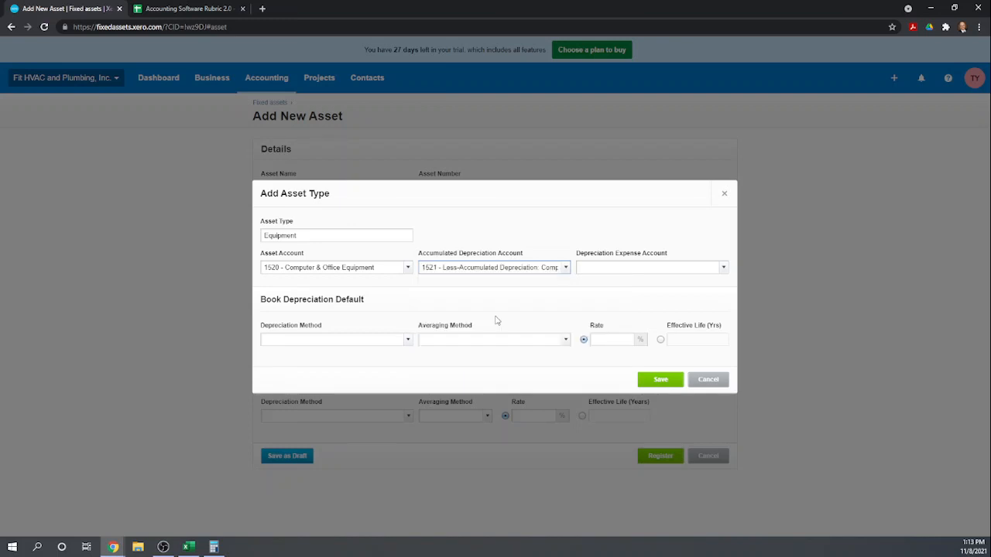
click(724, 268)
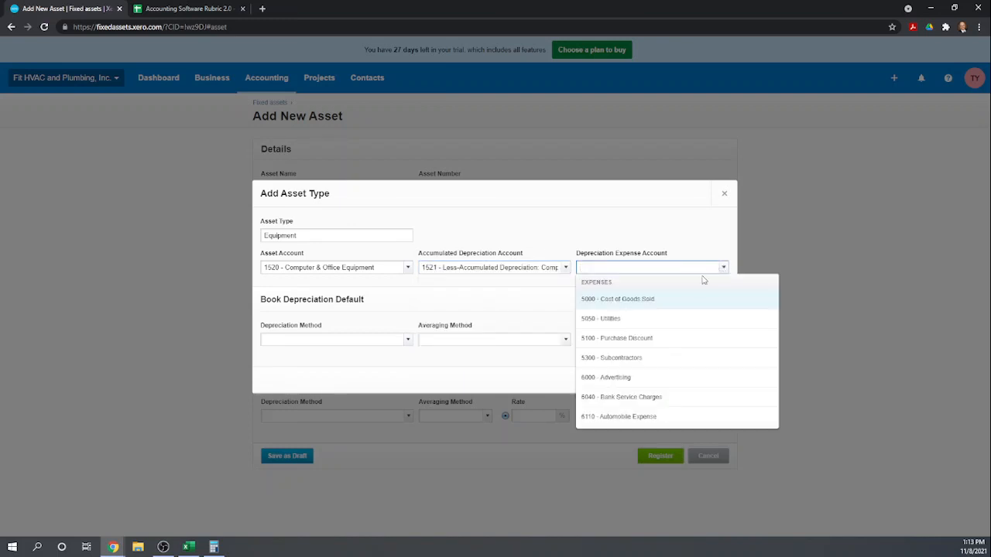
text(dep)
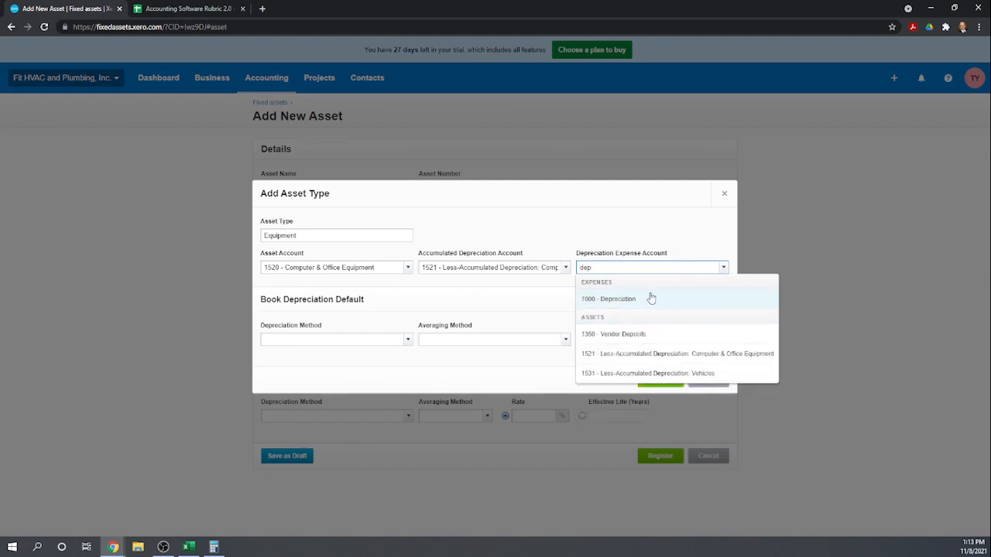
click(611, 302)
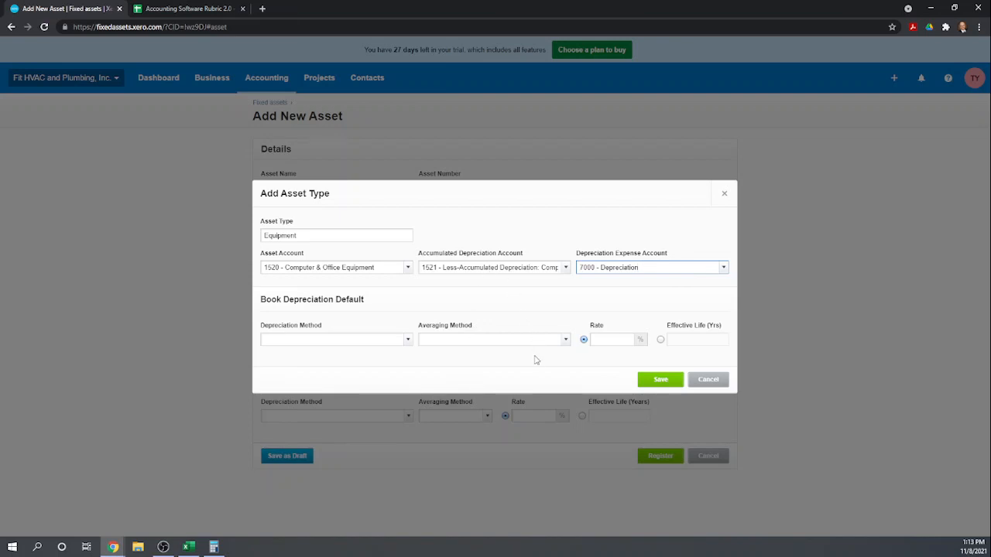
- Set the type's depreciation defaults to Straight Line, Actual Days averaging and a 5-year effective life, and save the asset type
click(408, 341)
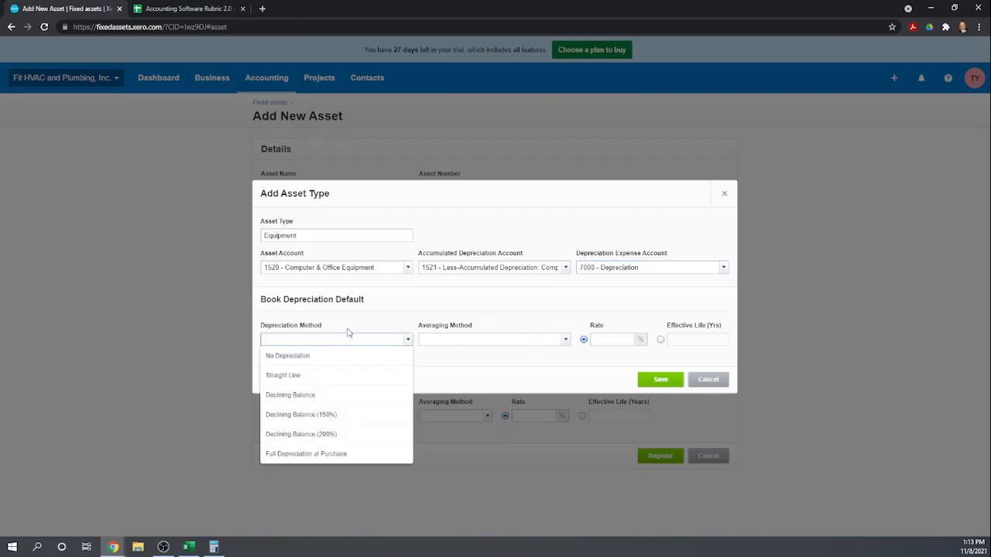
click(296, 378)
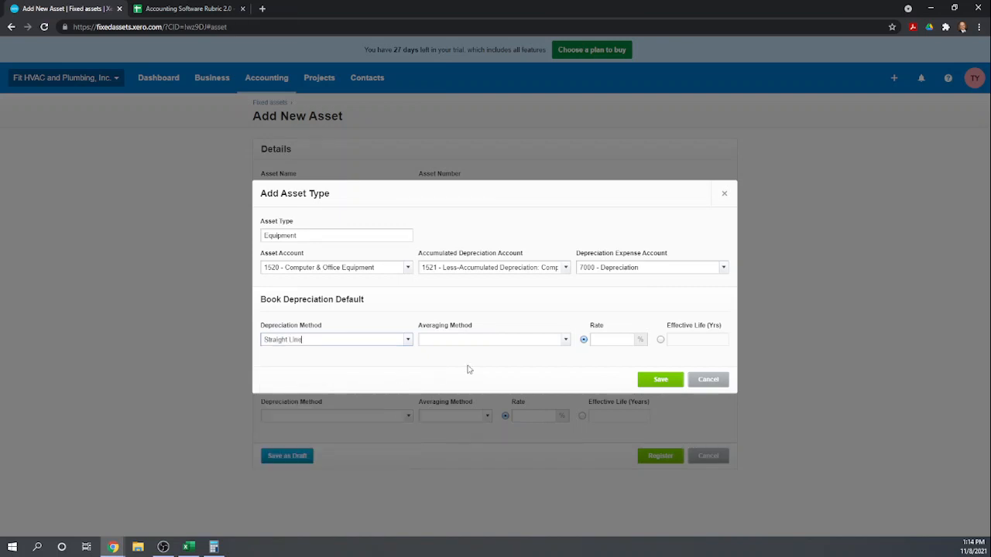
click(567, 342)
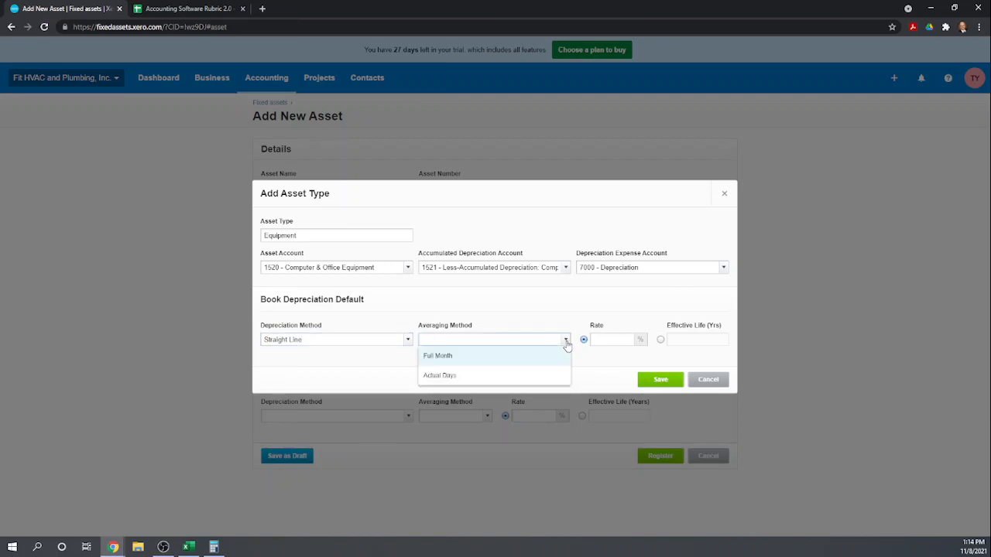
click(439, 376)
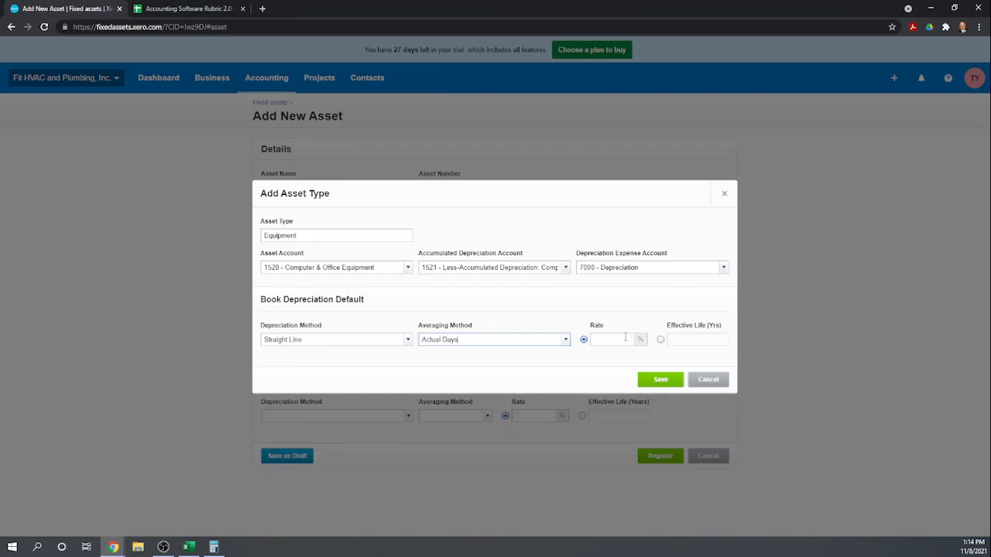
click(660, 339)
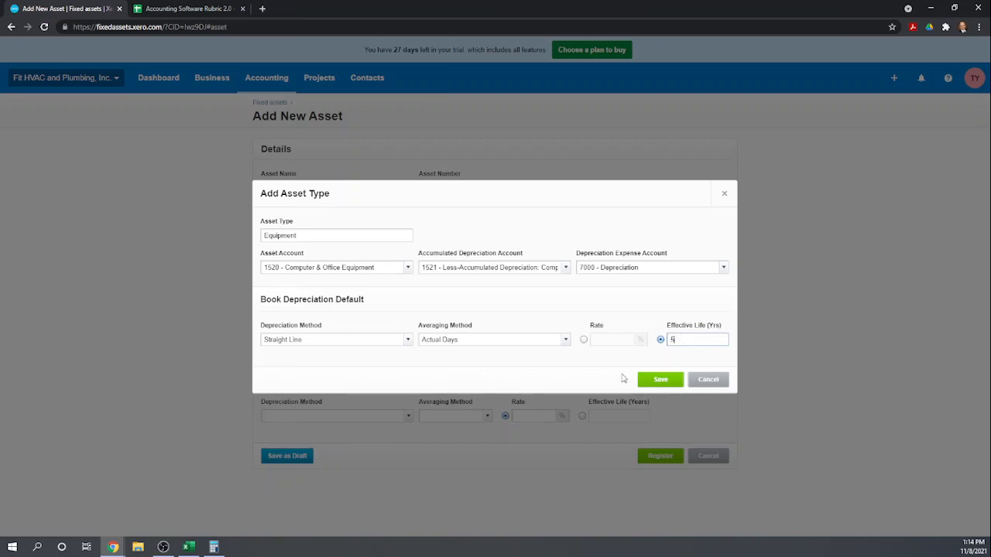
click(484, 386)
click(658, 380)
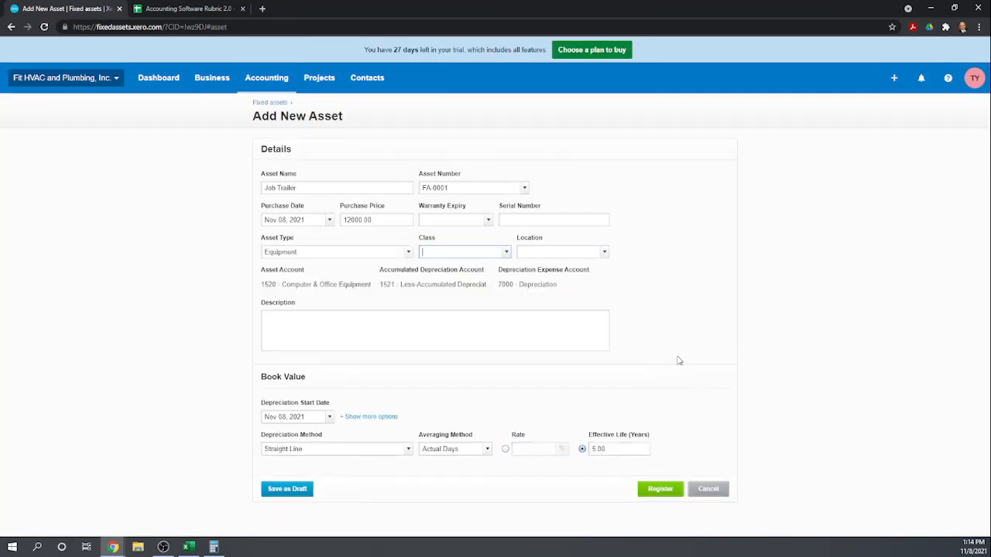
- Assign the Job Trailer to class HVAC and location New York, and register the asset
click(506, 256)
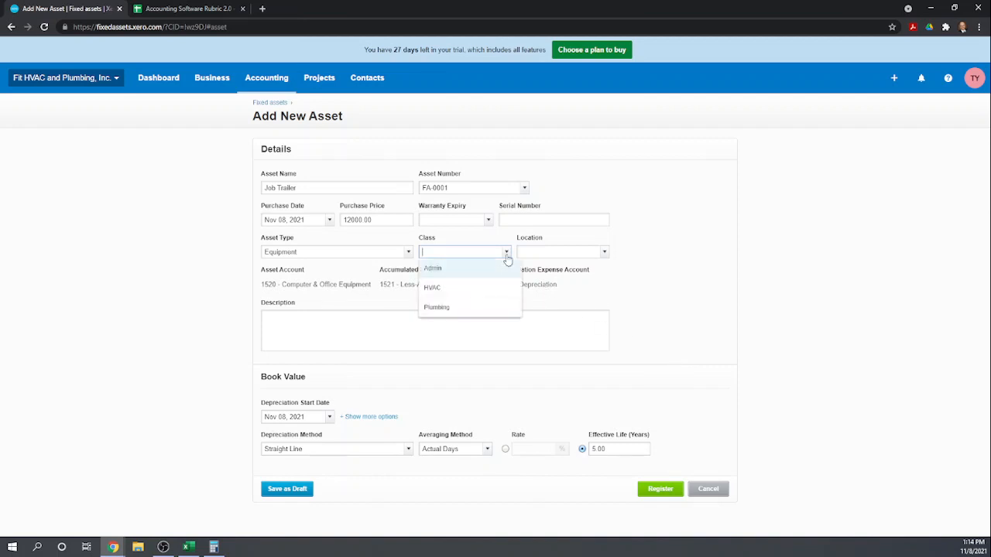
click(448, 288)
click(605, 254)
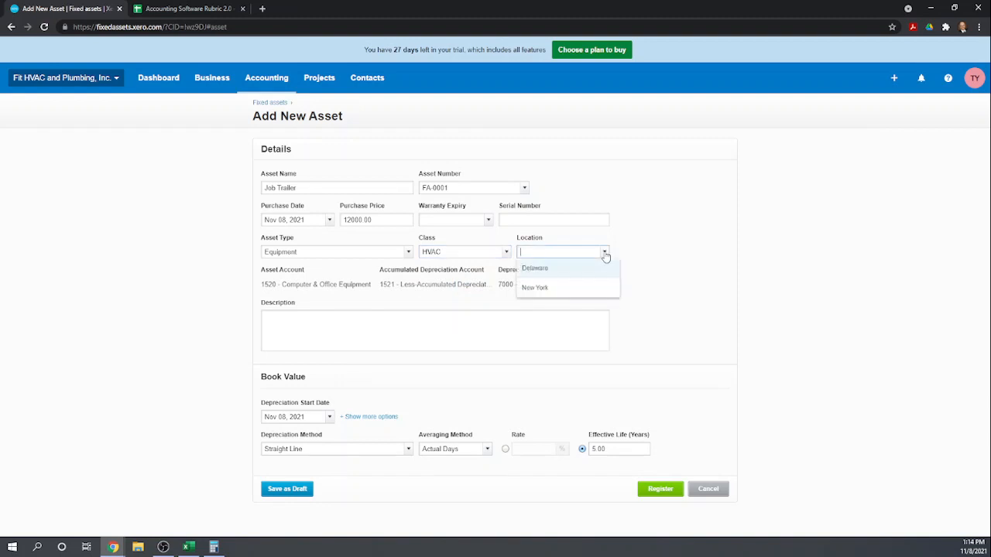
click(544, 293)
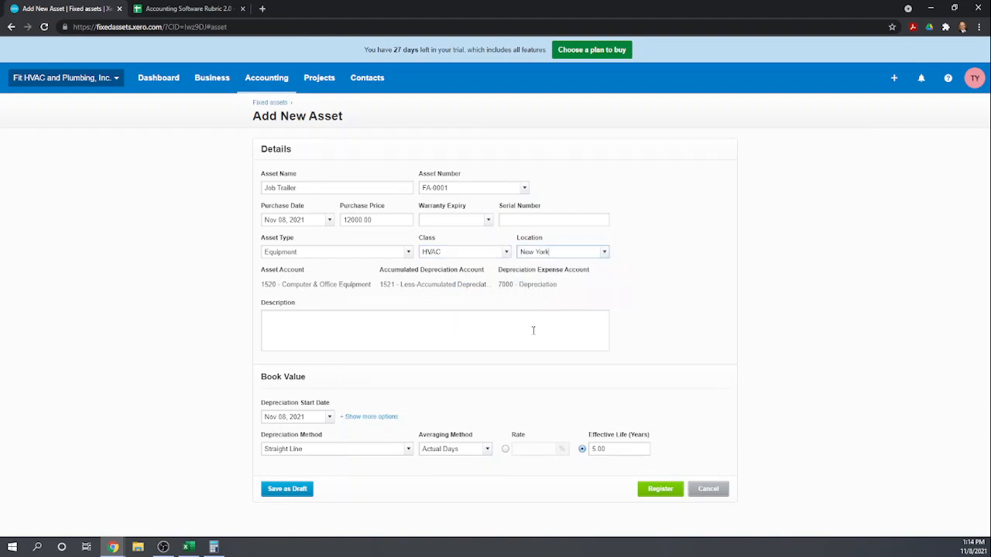
click(523, 330)
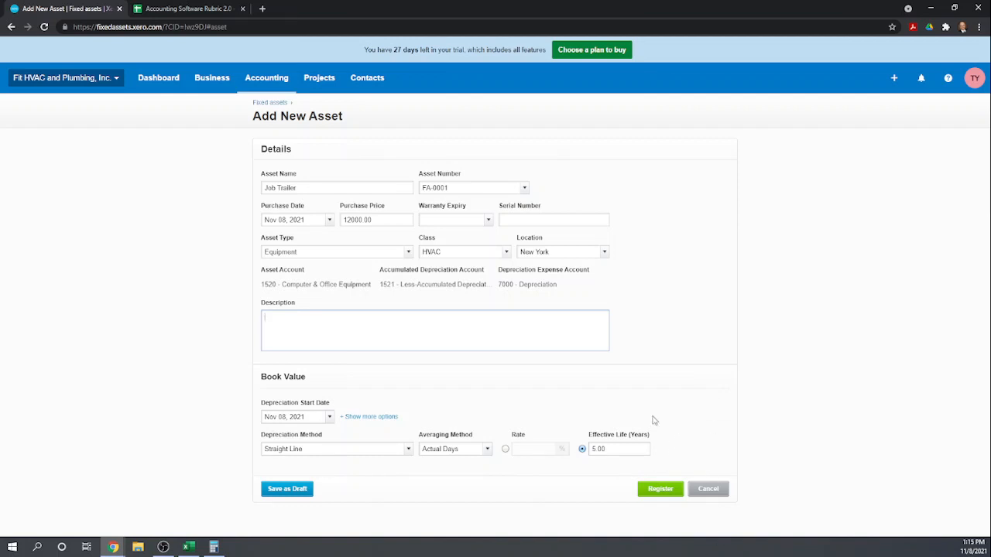
click(660, 491)
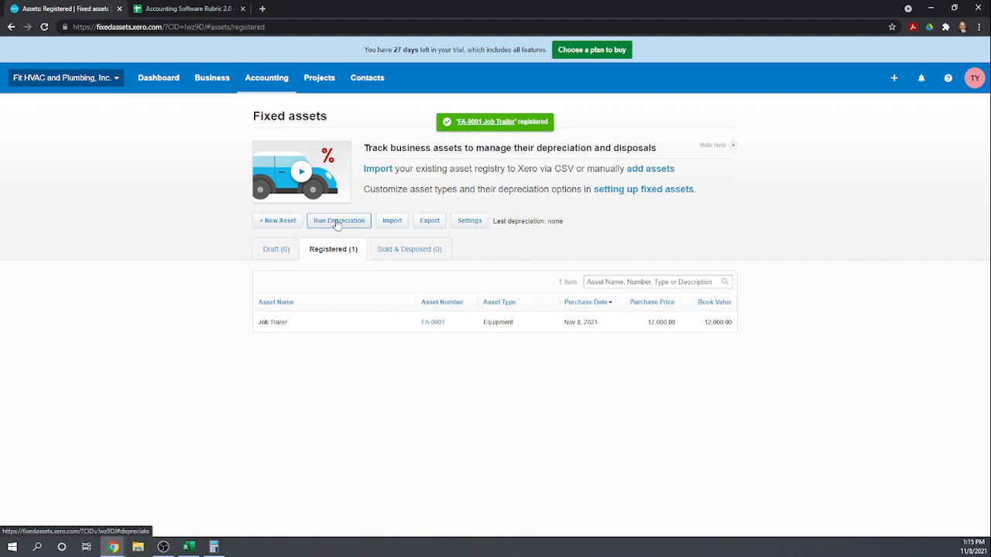
- Set up a depreciation run for the registered assets with Dec 31, 2021 as its end date
click(337, 223)
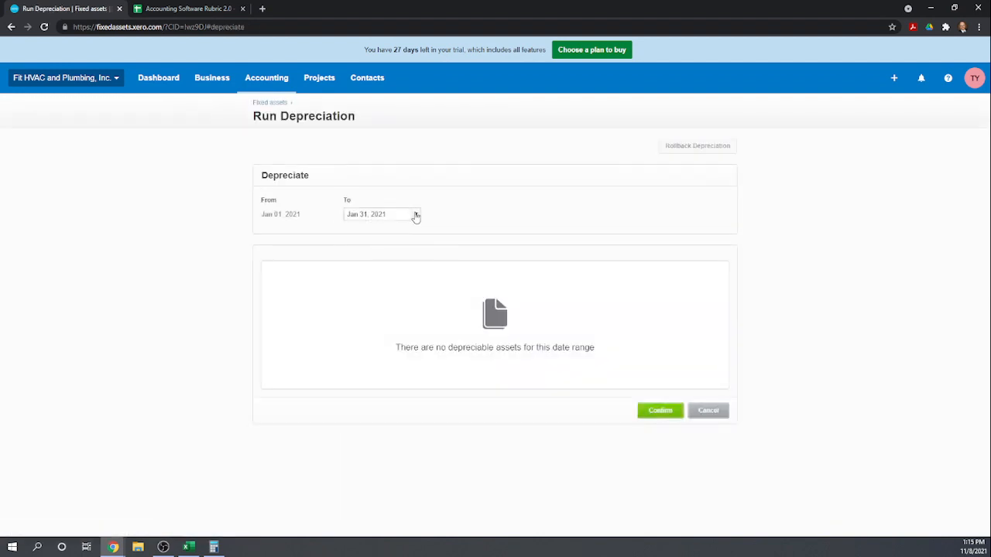
click(416, 215)
scroll(422, 248, down, 3)
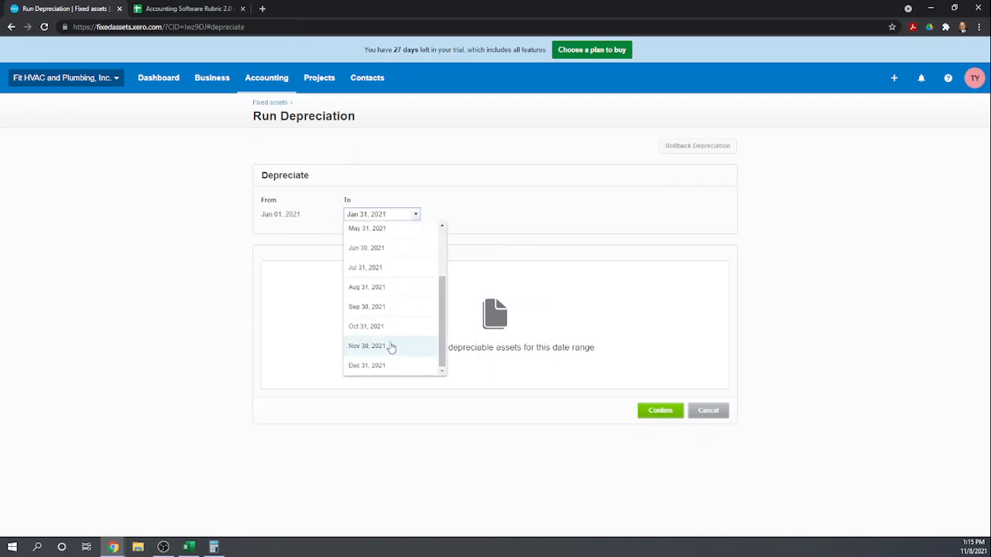
click(366, 368)
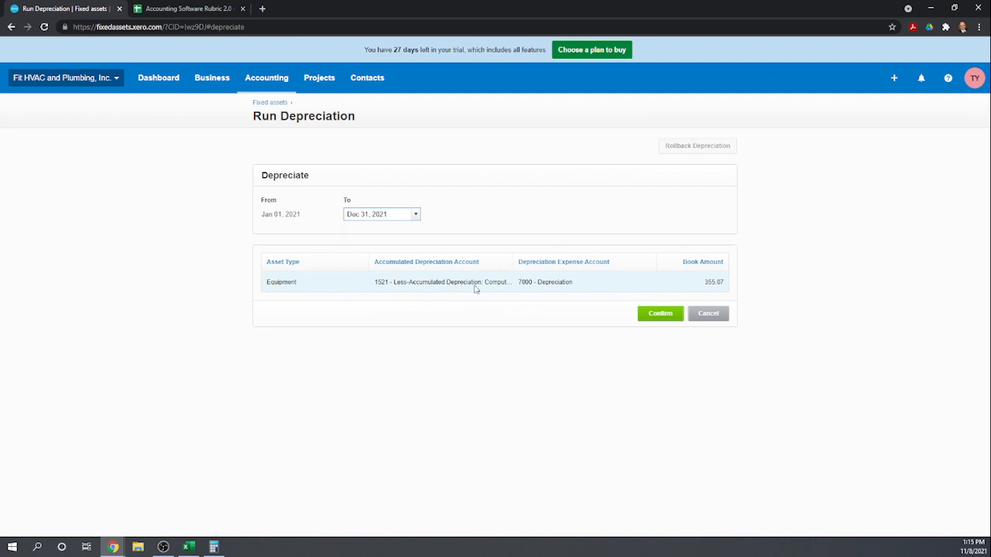
- Cancel the pending depreciation run and view the sold and disposed assets
click(710, 313)
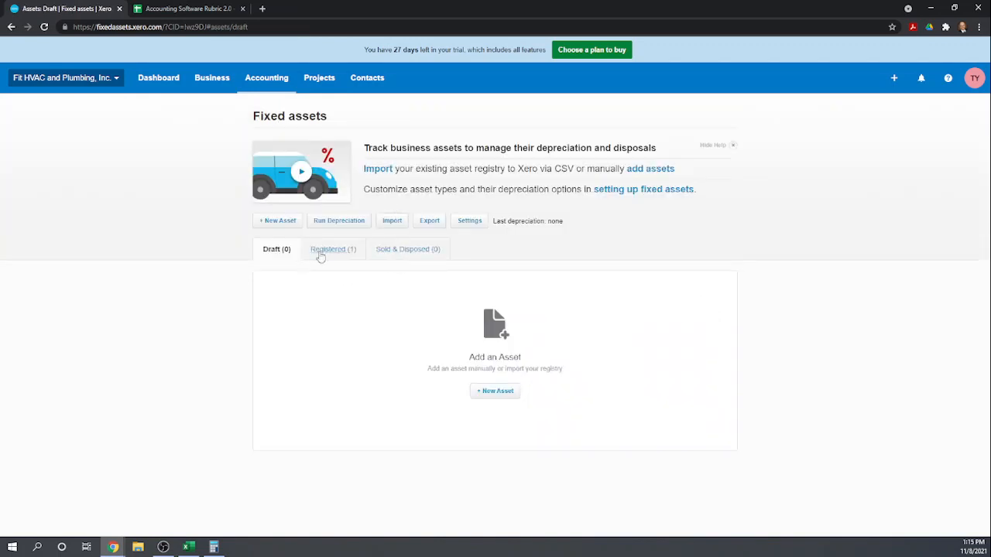
click(397, 251)
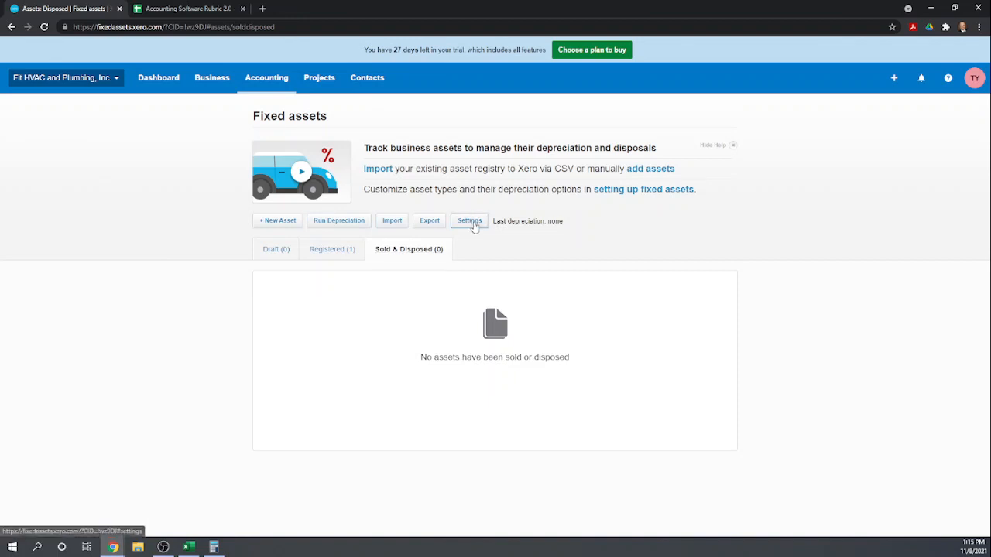
- Review the Equipment asset type's accounts and depreciation defaults in the fixed asset settings, leaving without saving
click(471, 222)
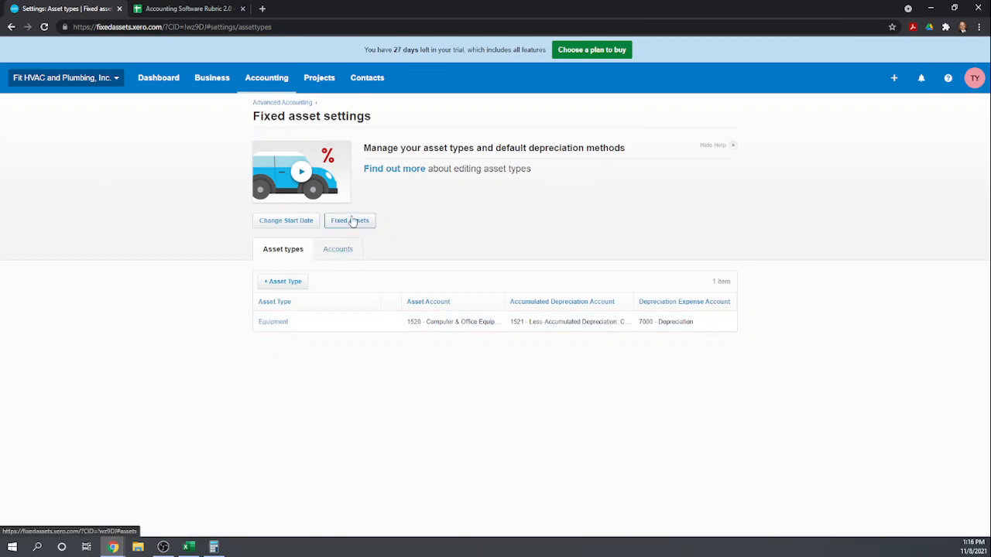
click(350, 221)
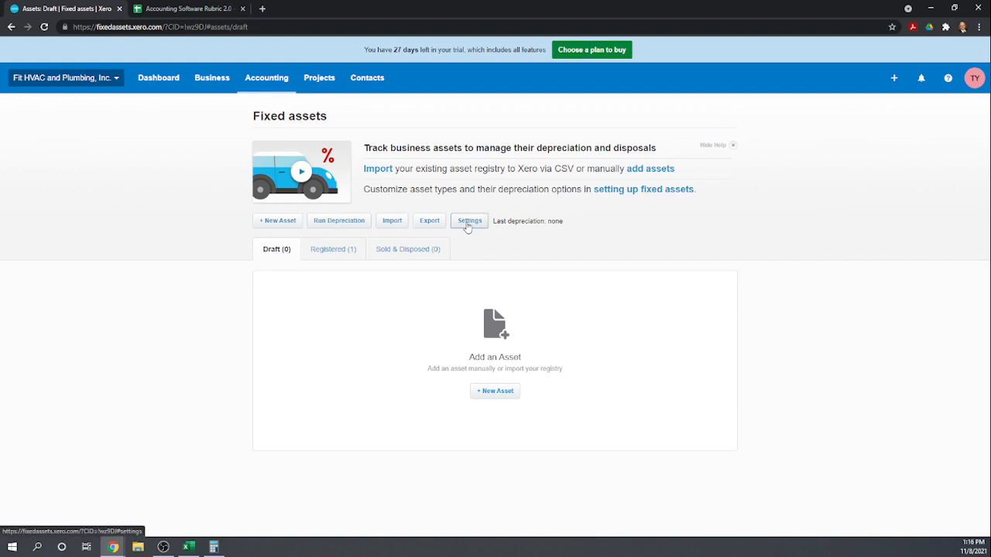
click(469, 222)
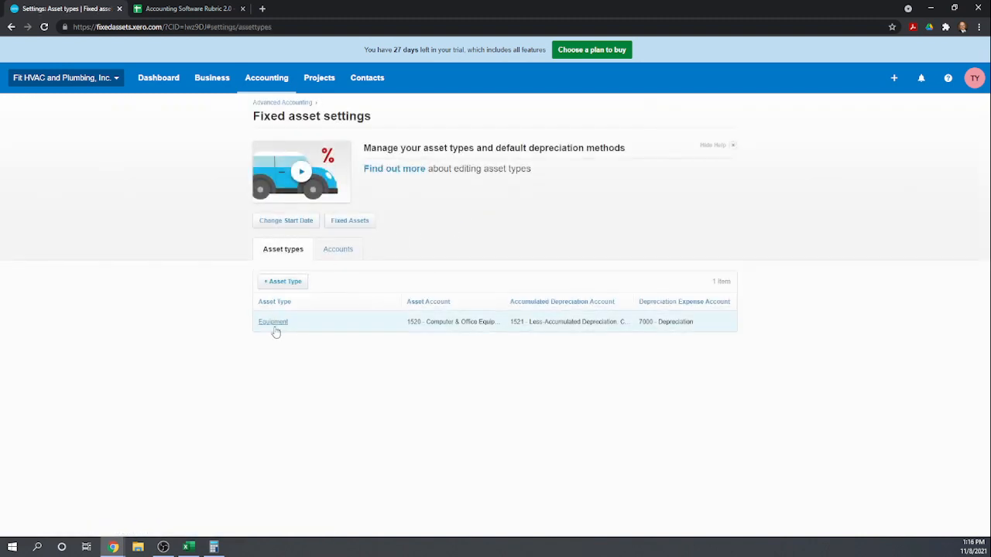
click(274, 323)
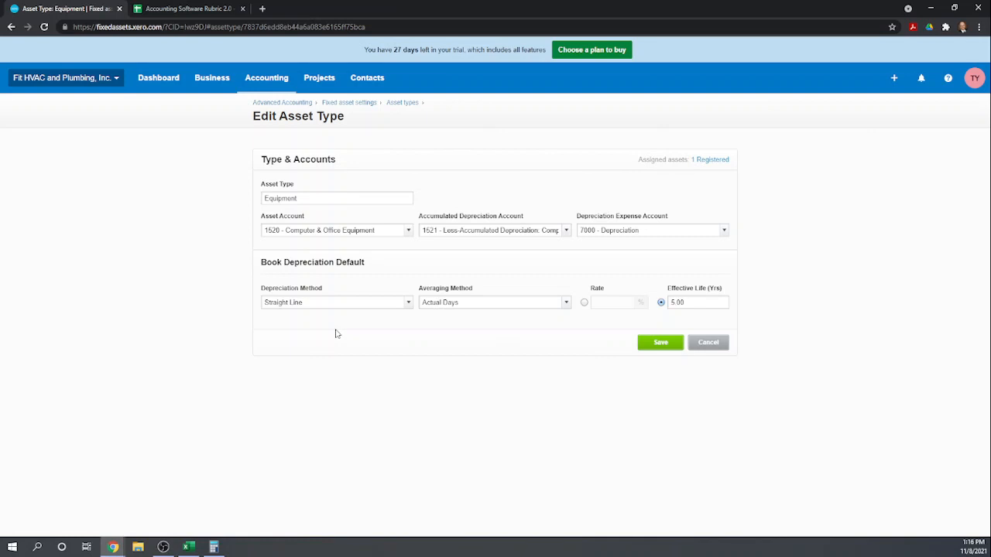
click(708, 343)
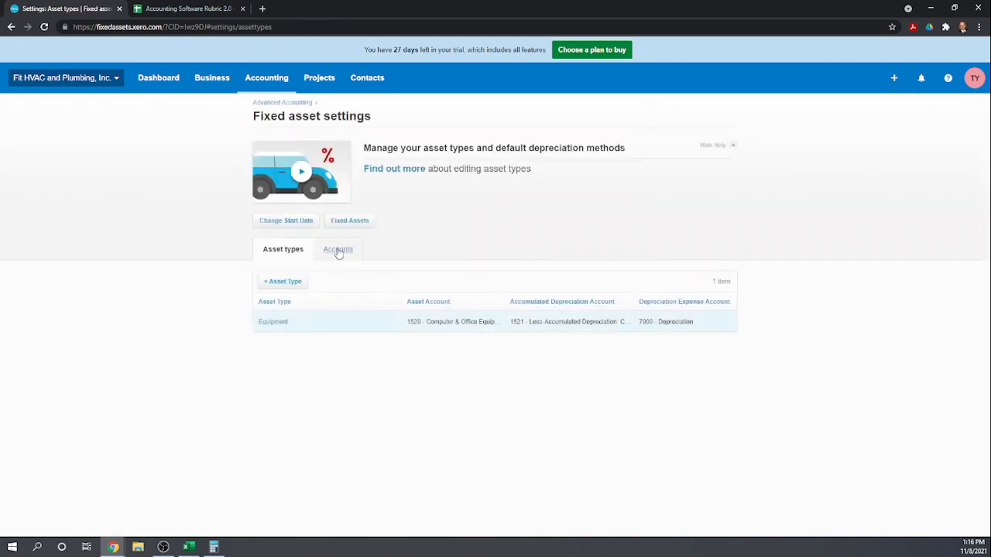
- Set the default accounts for capital gain, gain and loss on disposal to 4715 - Other Income, save, and recheck them
click(338, 250)
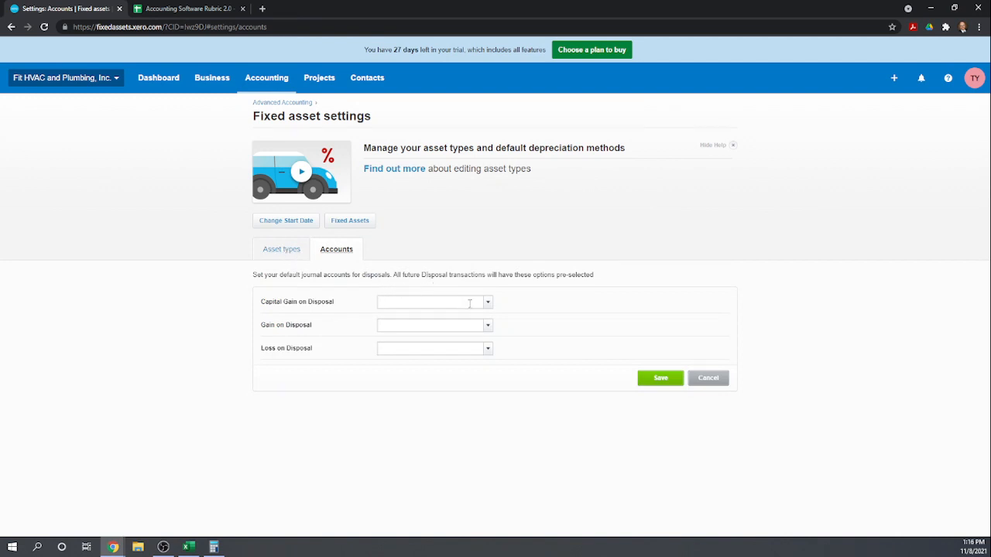
click(487, 304)
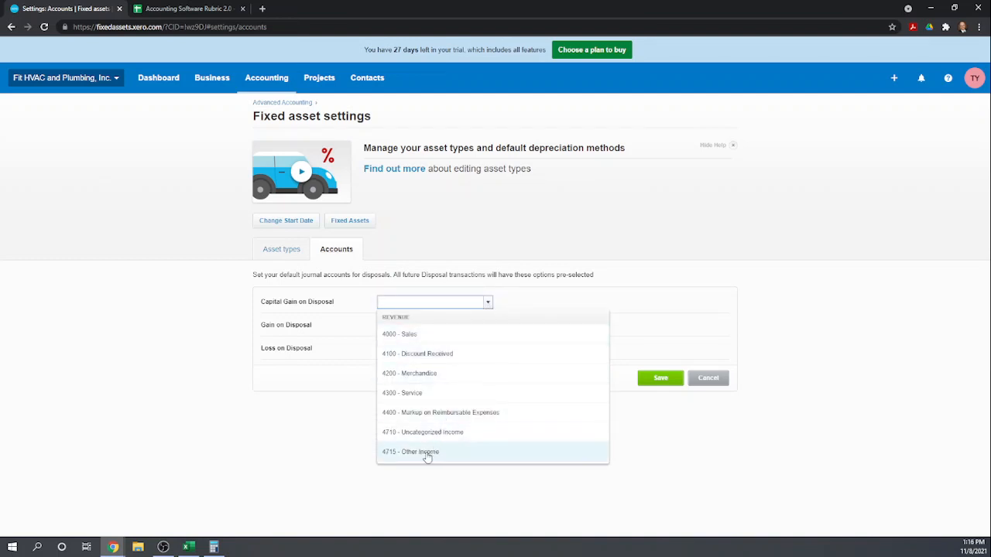
click(426, 454)
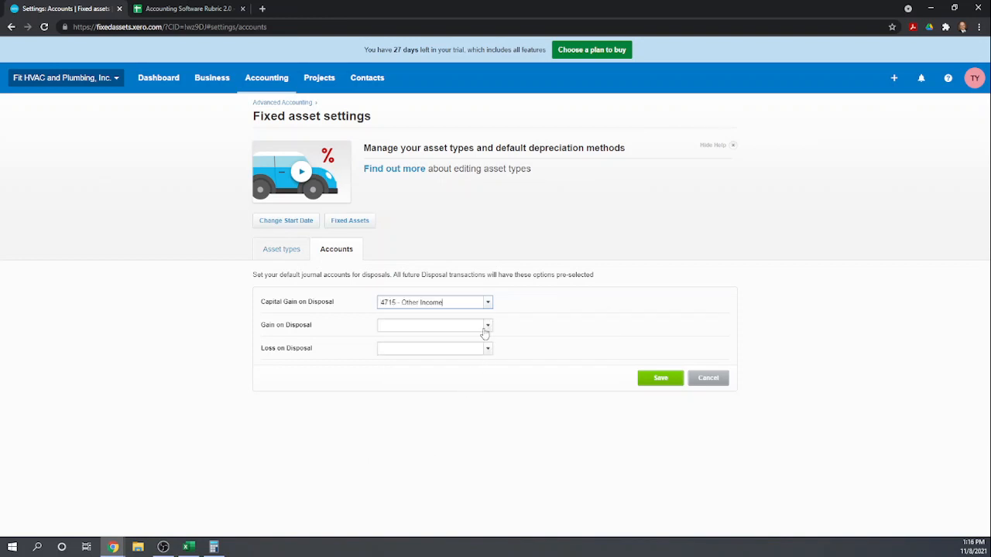
click(487, 326)
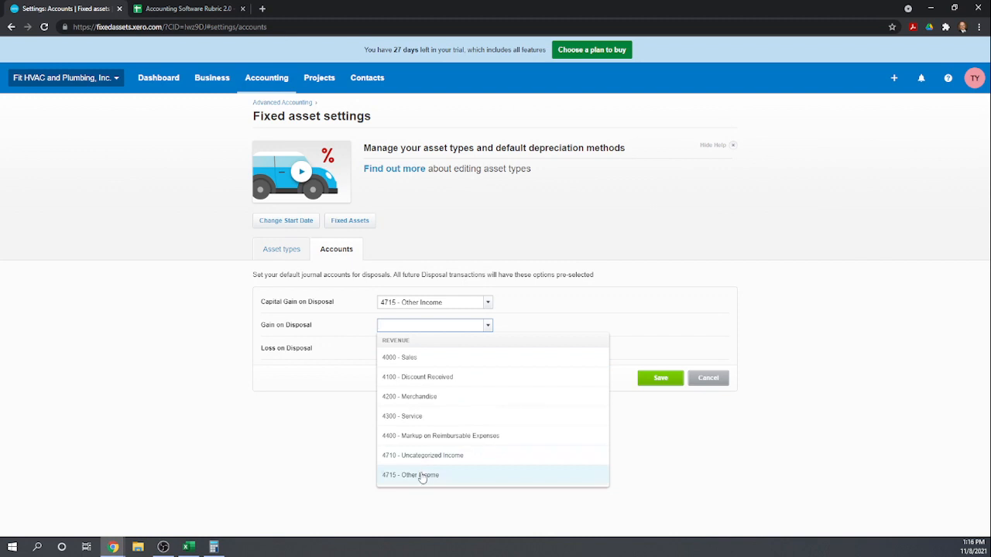
click(424, 474)
click(488, 349)
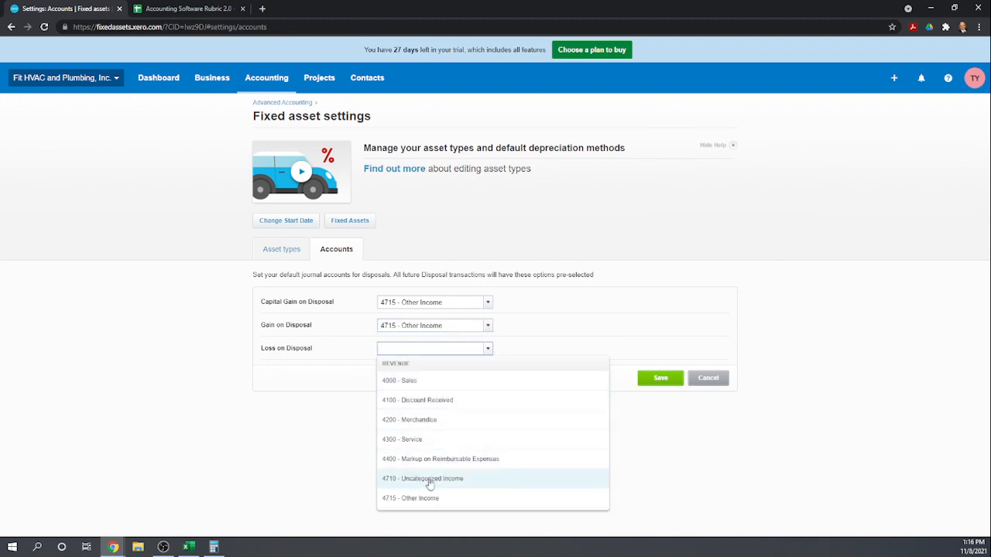
click(421, 501)
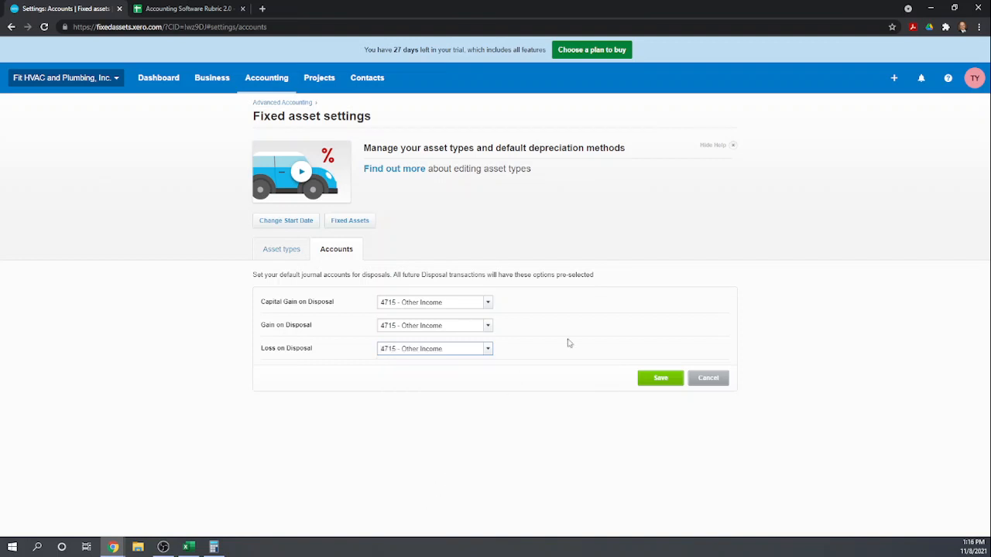
click(498, 424)
click(654, 378)
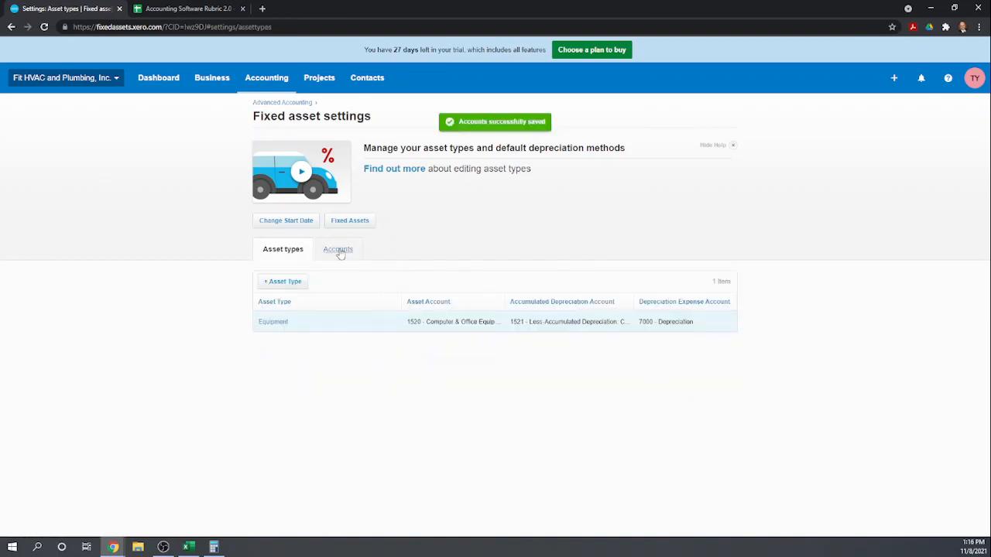
click(337, 252)
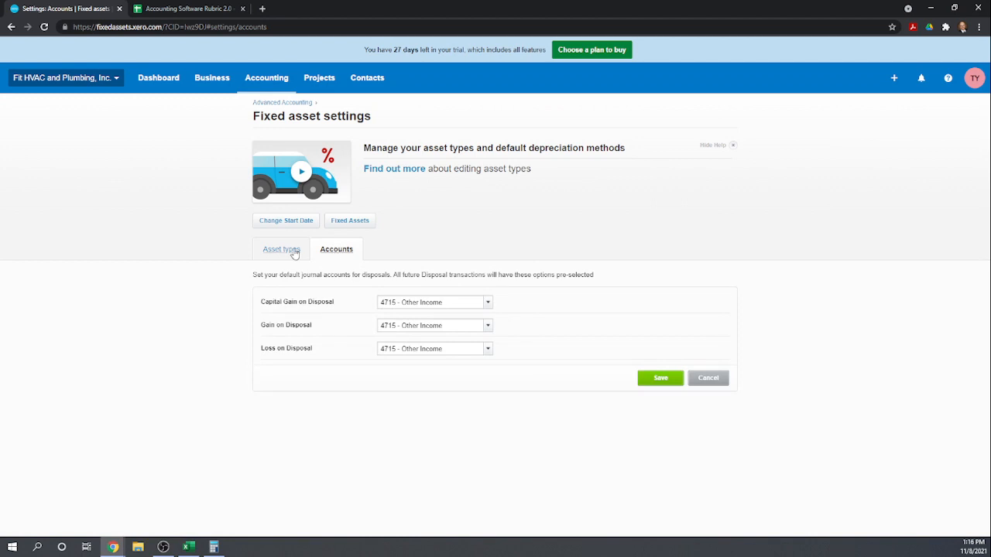
click(294, 252)
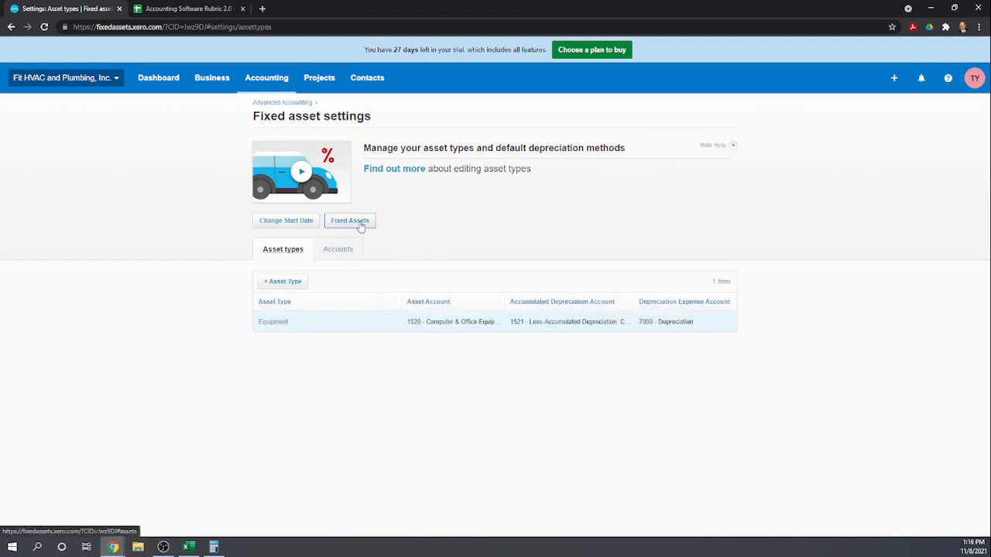
- Open the registered Job Trailer asset and review its details, history and book value
click(358, 224)
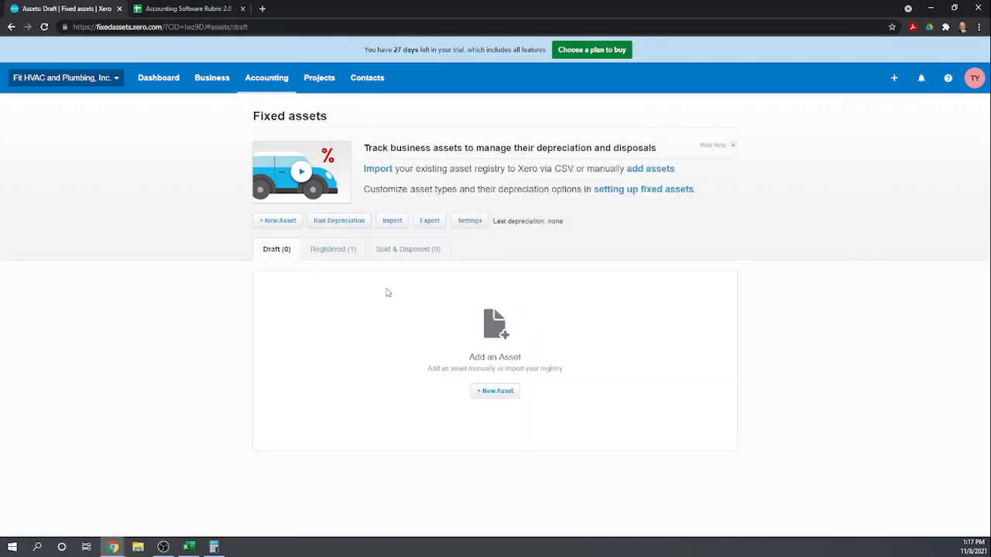
click(331, 252)
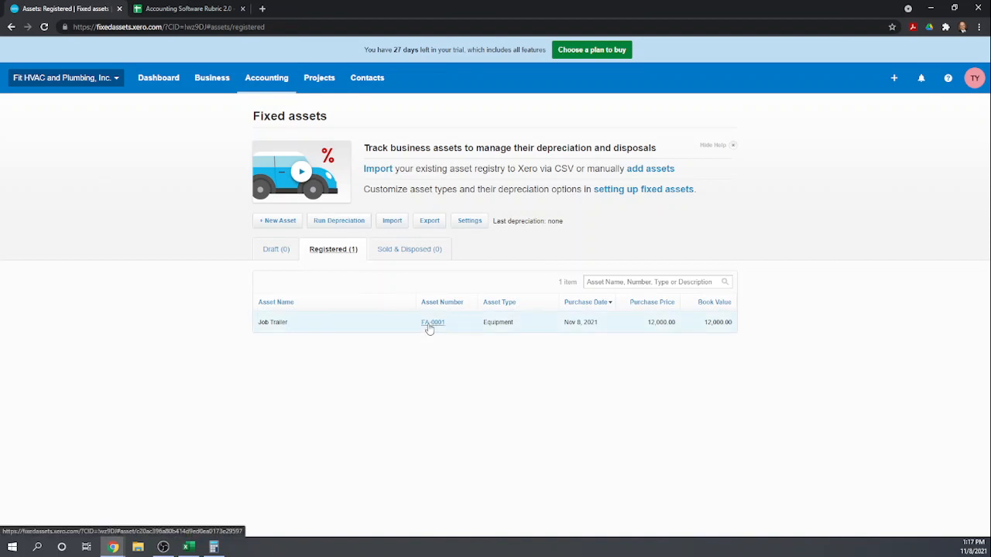
click(429, 326)
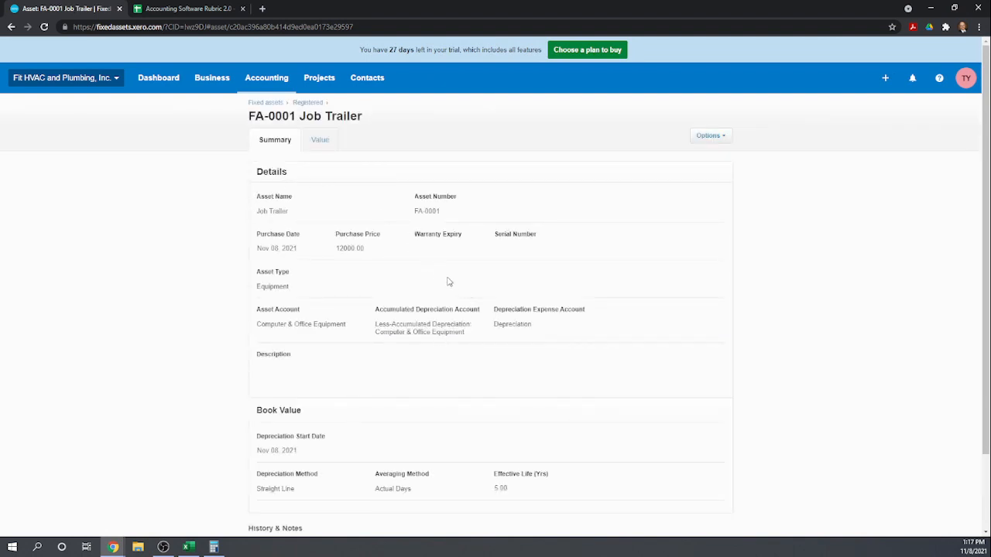
scroll(515, 296, down, 2)
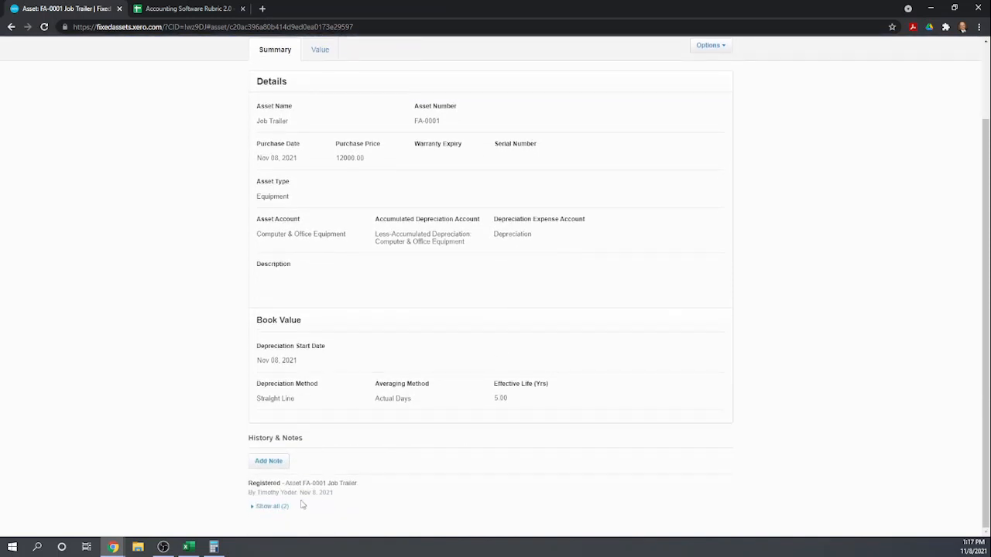
scroll(345, 473, up, 2)
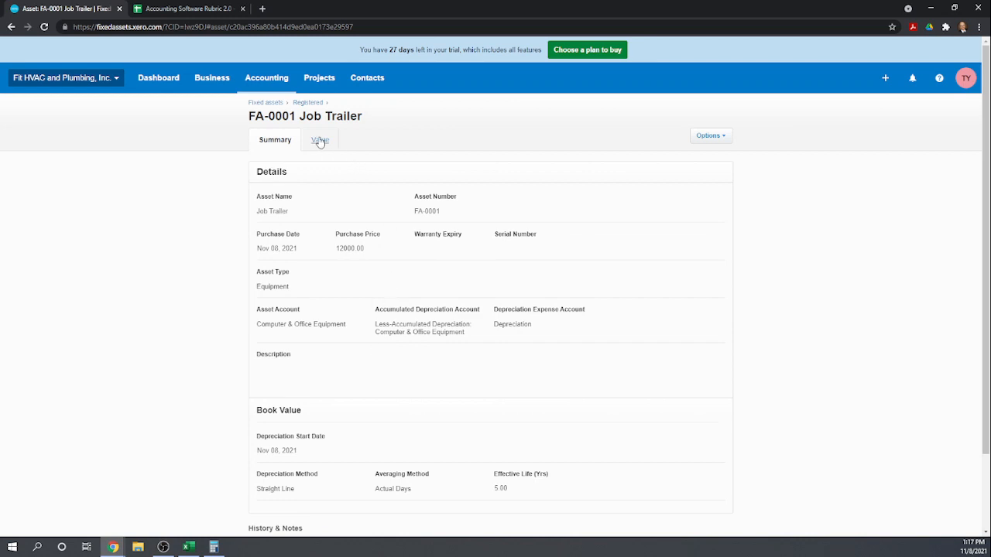
click(320, 141)
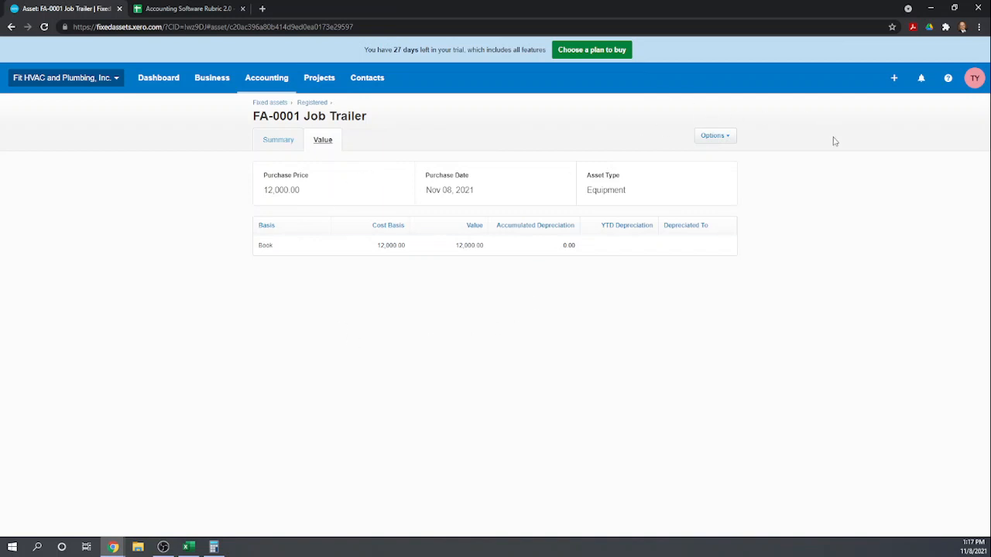
- Draft a disposal of the Job Trailer with sale proceeds of 5000 to account 4715 - Other Income, and cancel it
click(728, 137)
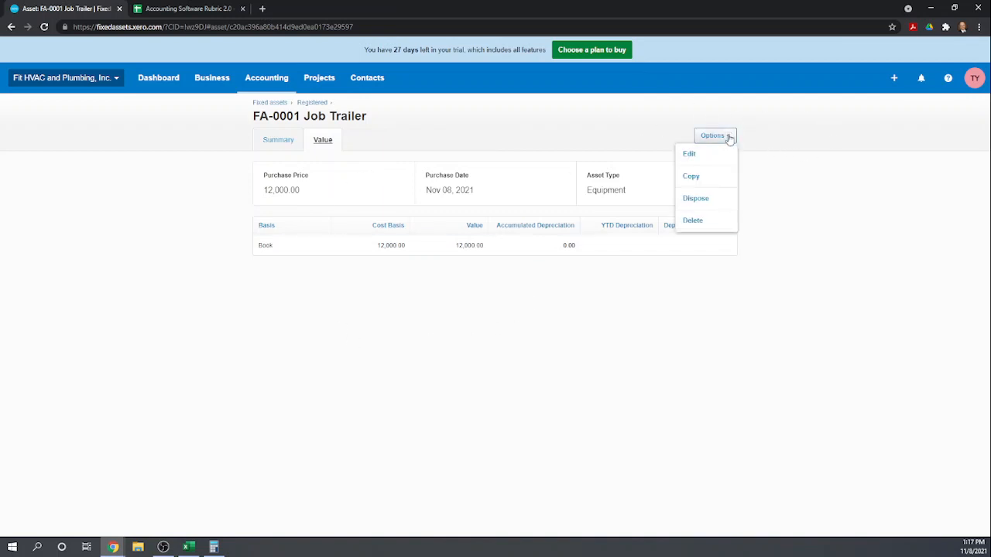
click(706, 201)
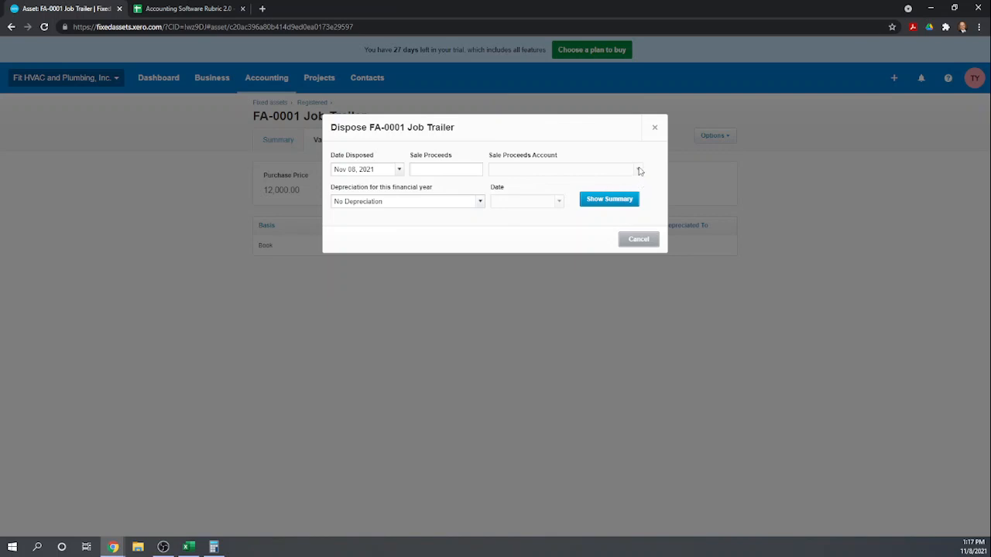
click(473, 166)
text(5000)
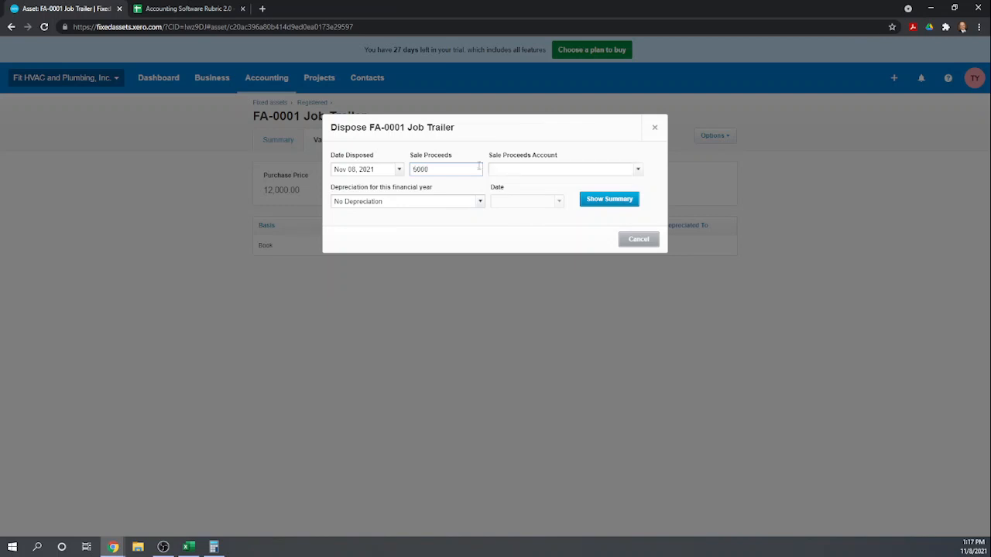
key(Tab)
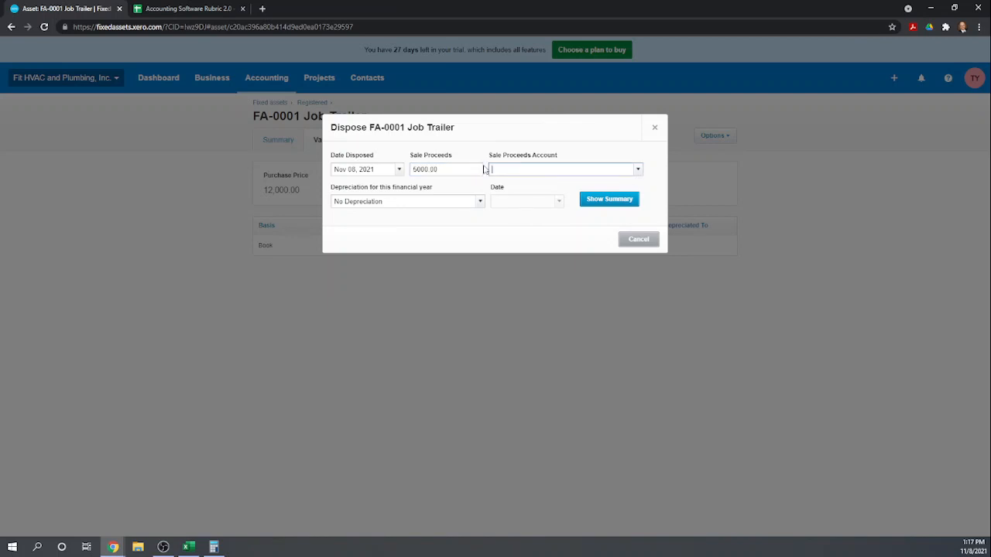
click(637, 170)
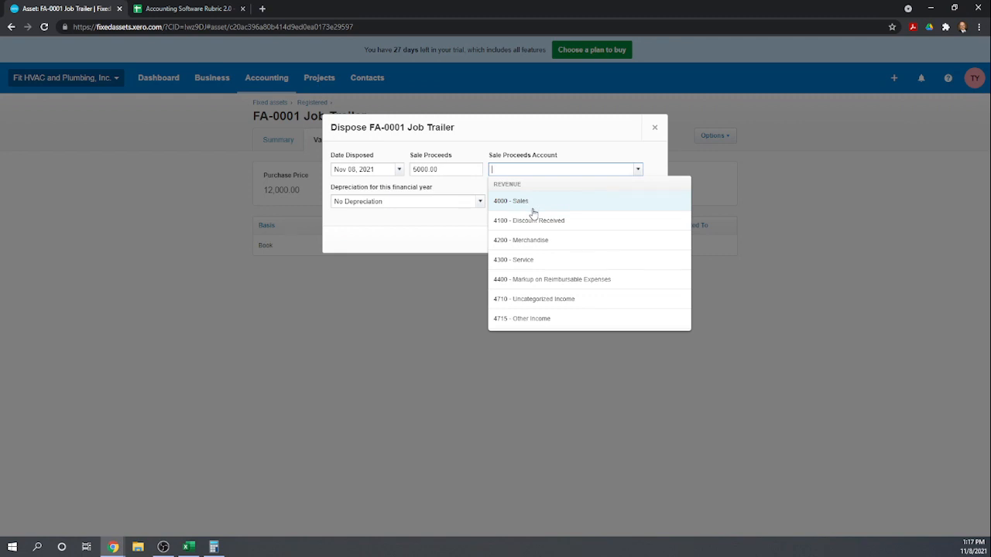
click(532, 324)
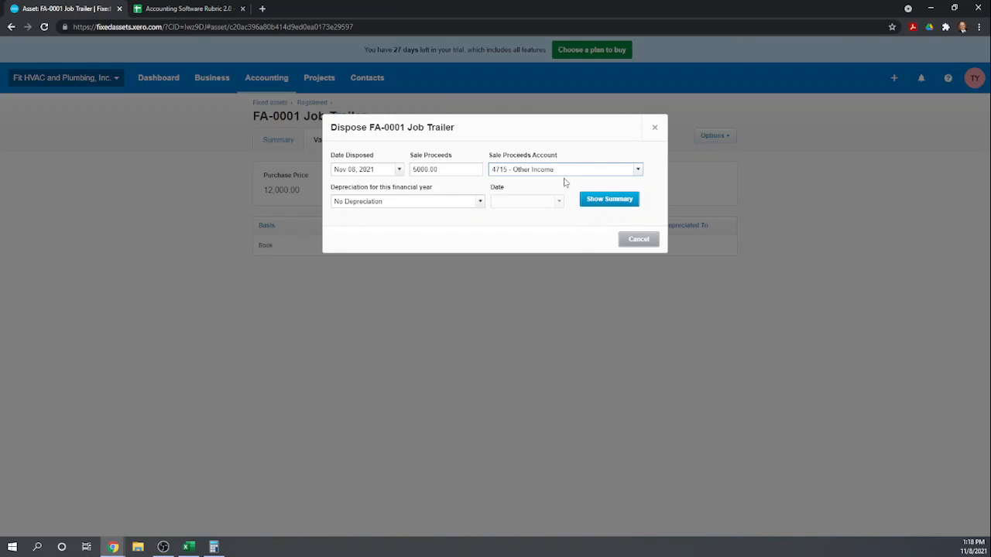
click(637, 240)
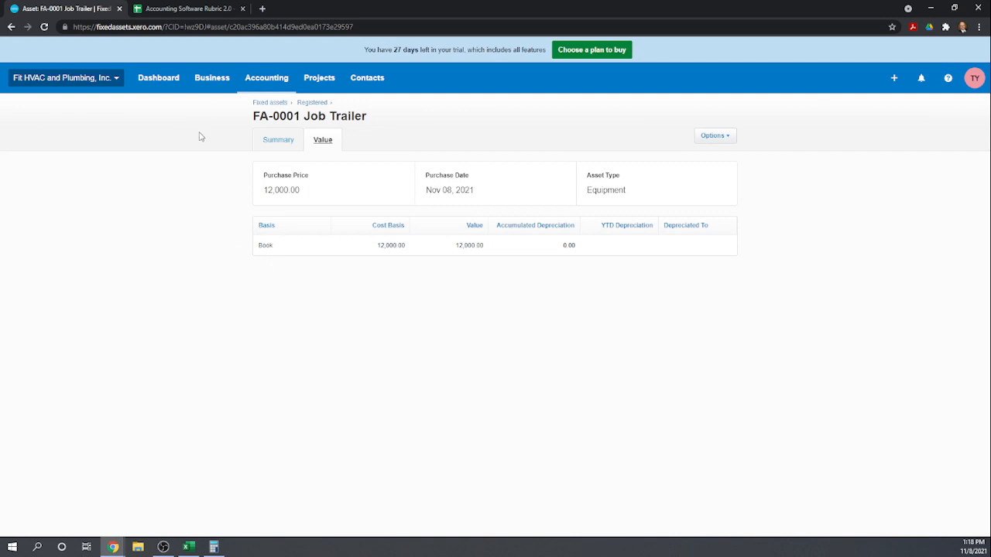
- Open the Balance Sheet report and set its date to today, Nov 8, 2021
click(259, 81)
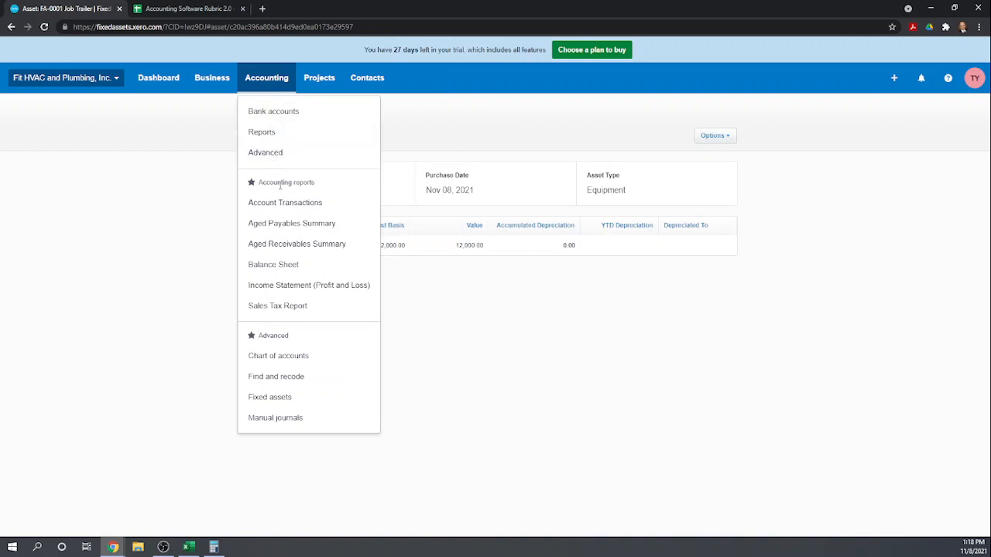
click(284, 269)
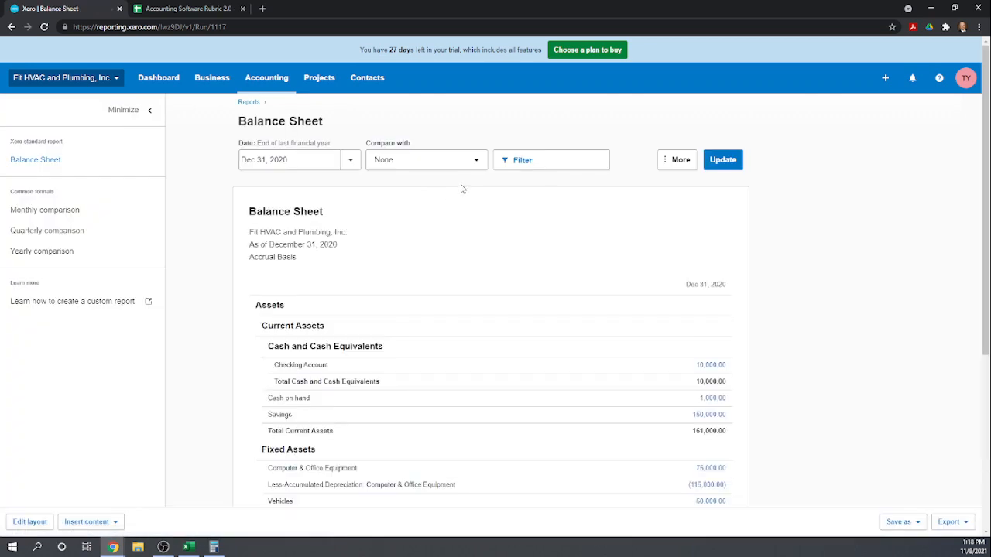
click(350, 163)
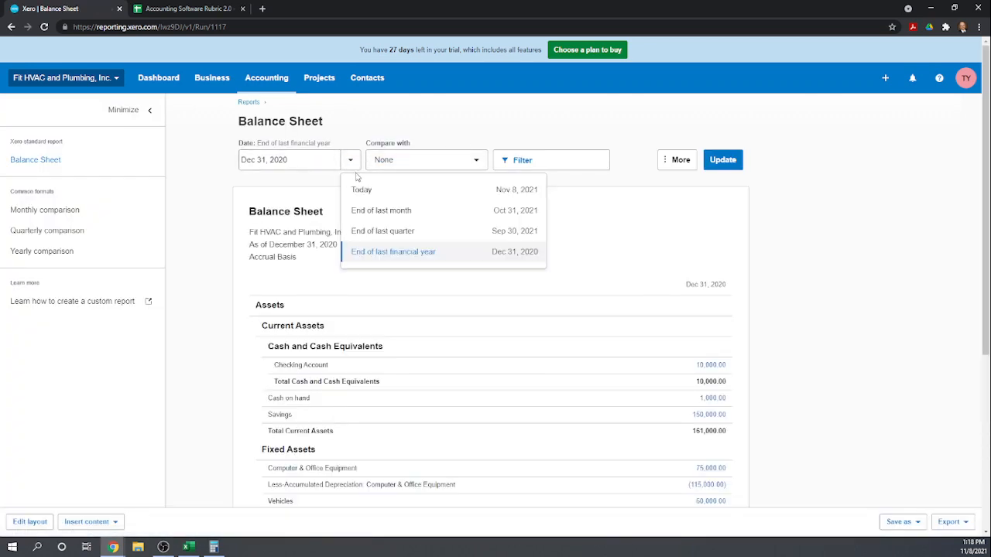
scroll(384, 234, down, 2)
scroll(402, 174, up, 1)
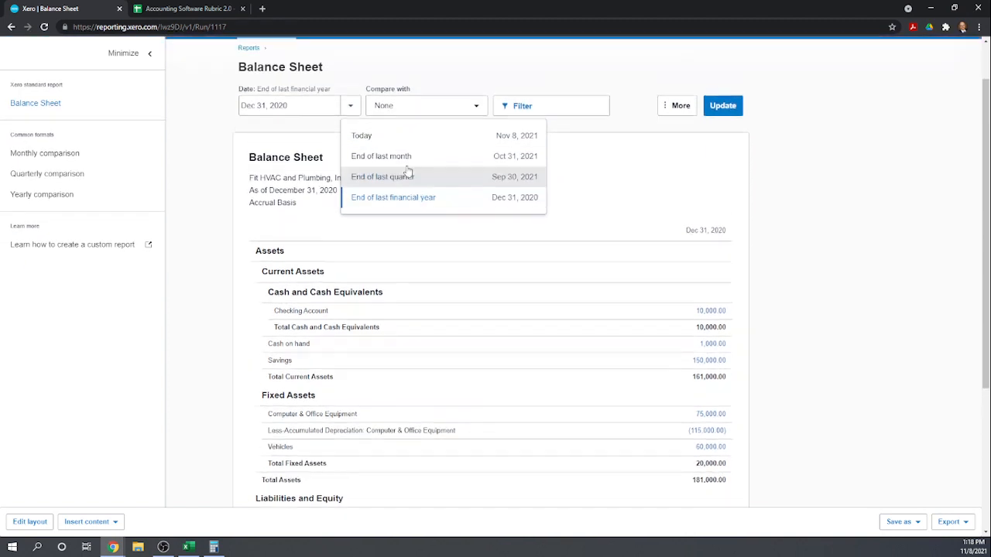
click(362, 140)
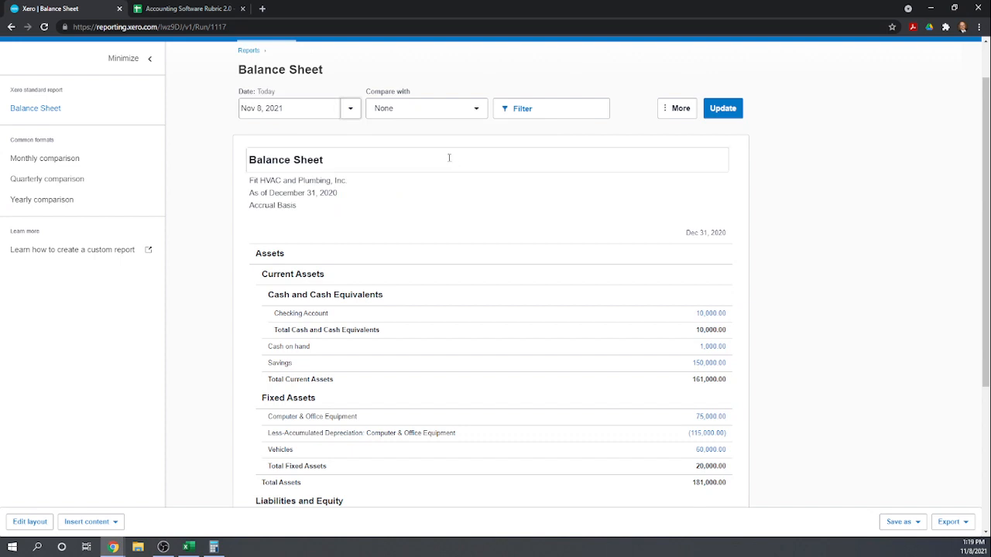
- Update the Balance Sheet with a comparison of 4 days and review its fixed assets, liabilities and equity
click(475, 111)
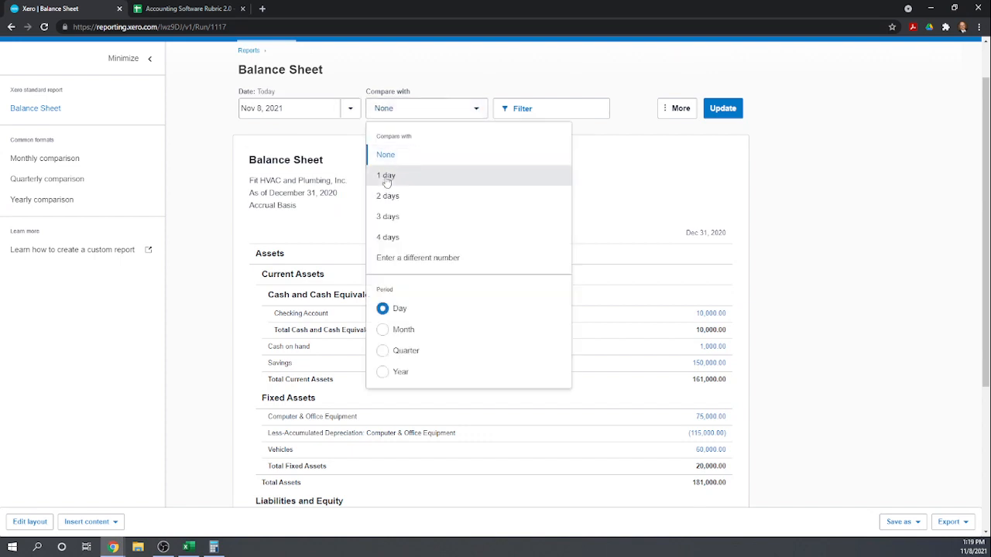
click(395, 240)
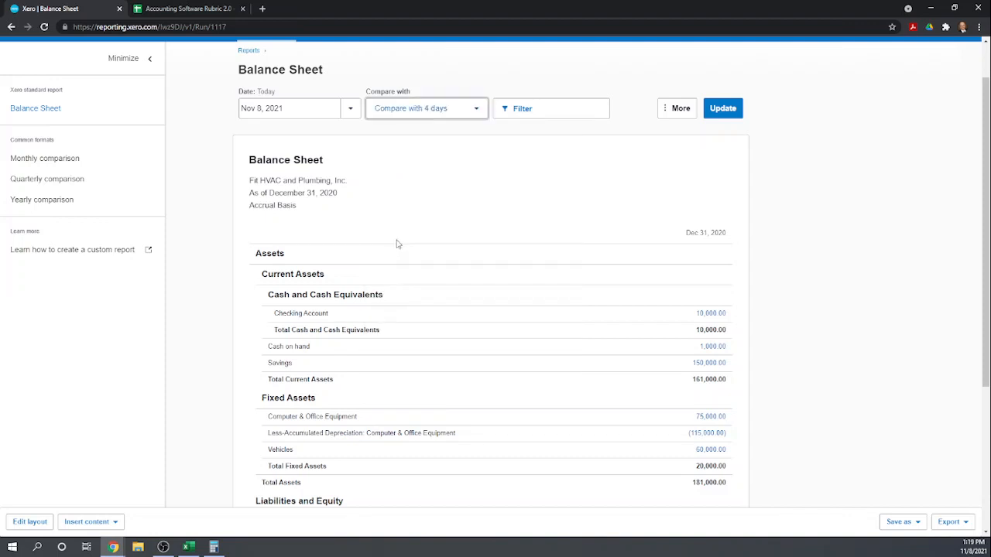
click(721, 109)
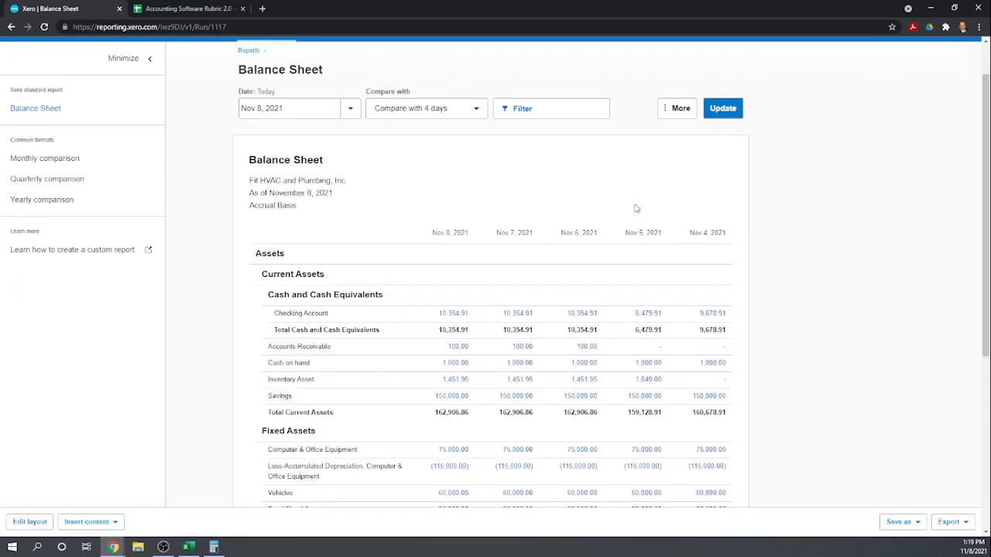
scroll(606, 186, down, 1)
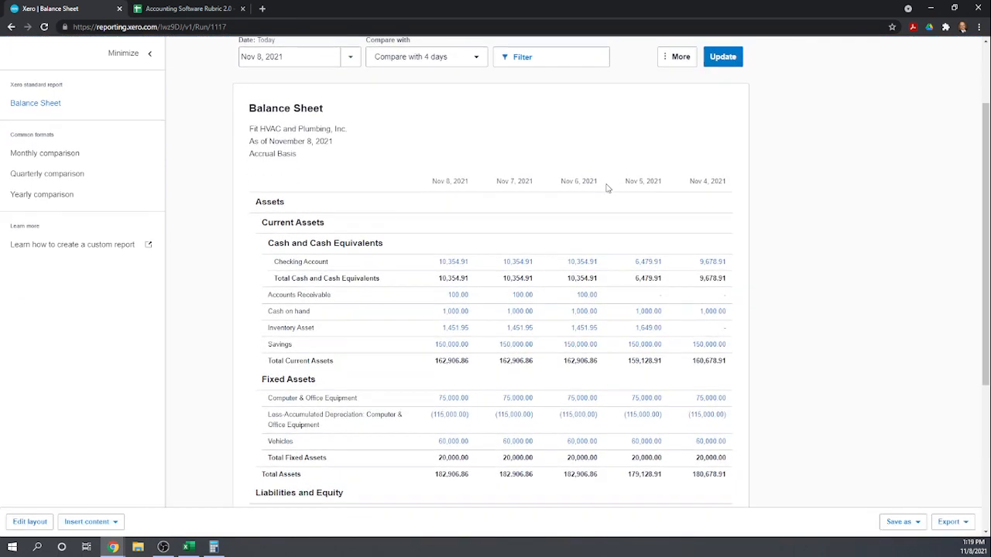
scroll(609, 302, down, 2)
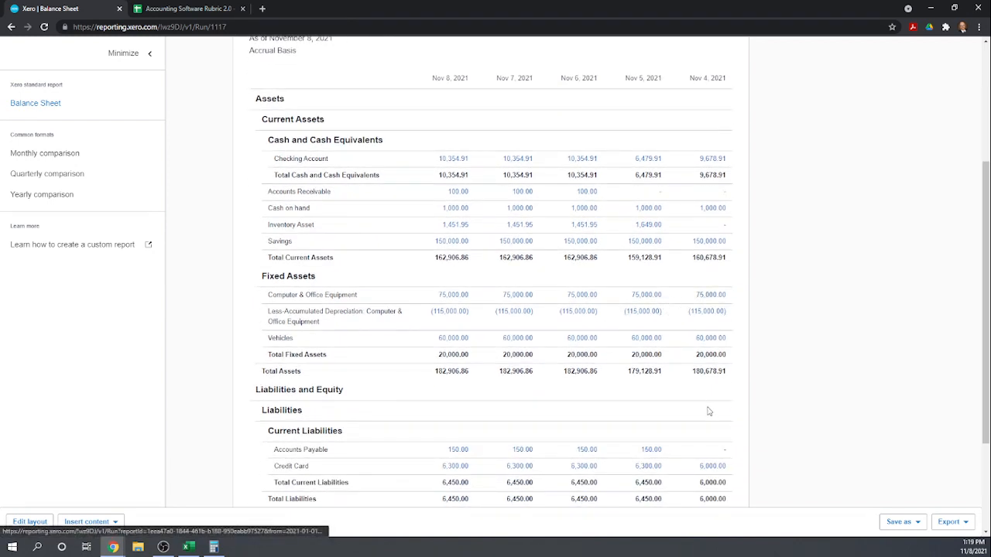
scroll(710, 402, down, 1)
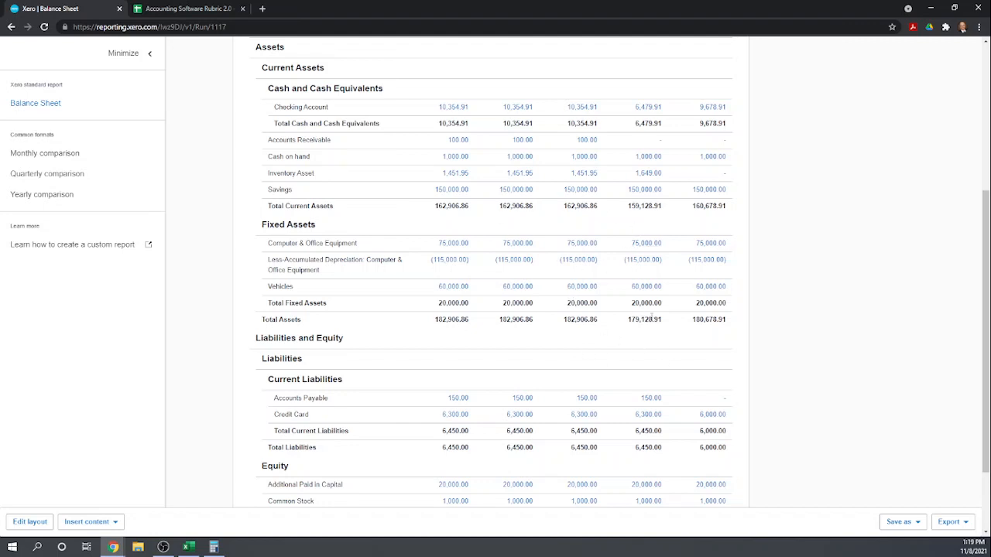
scroll(653, 329, down, 2)
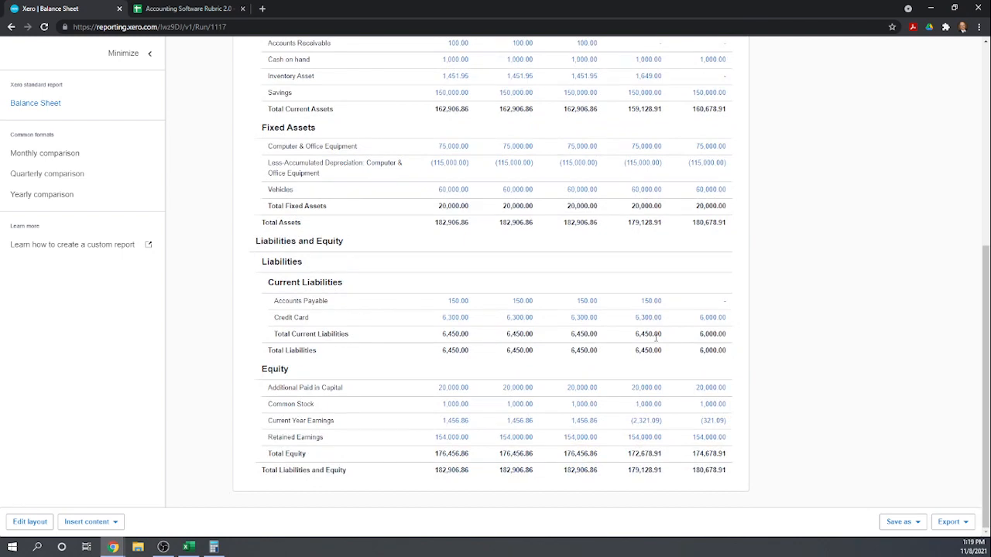
scroll(656, 337, up, 2)
scroll(658, 338, up, 3)
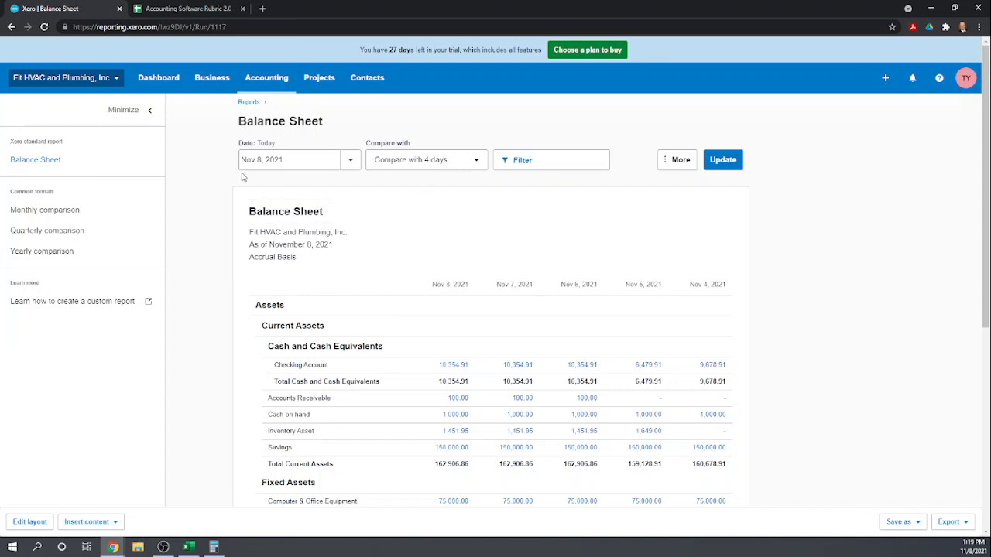
- Create a new manual journal with the narration "Record purchase of job trailer", dated Nov 8, 2021
click(261, 80)
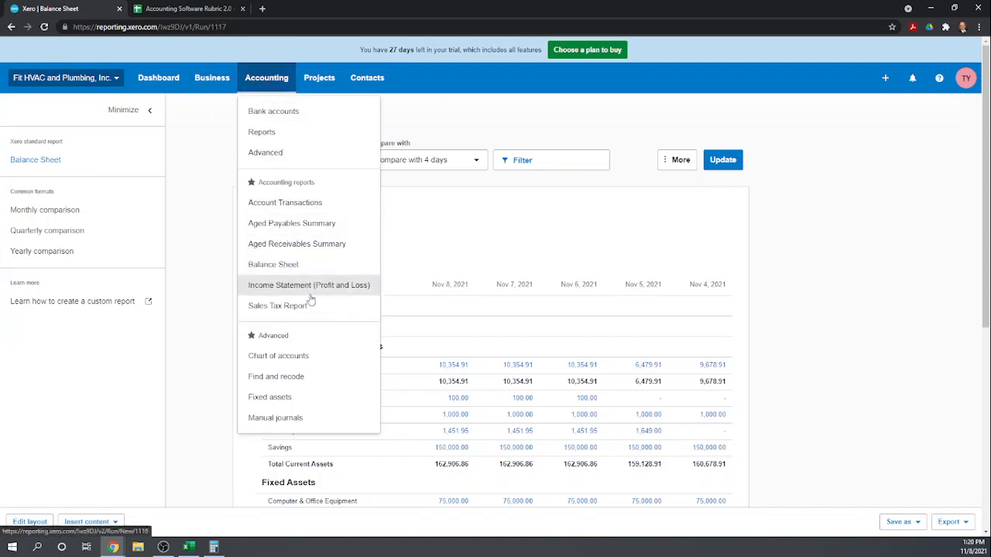
click(285, 419)
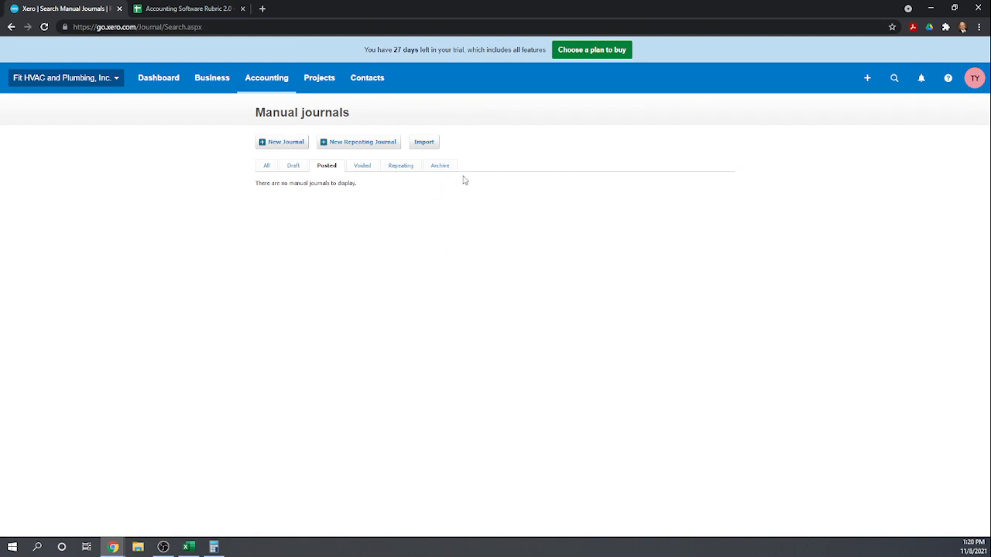
click(267, 146)
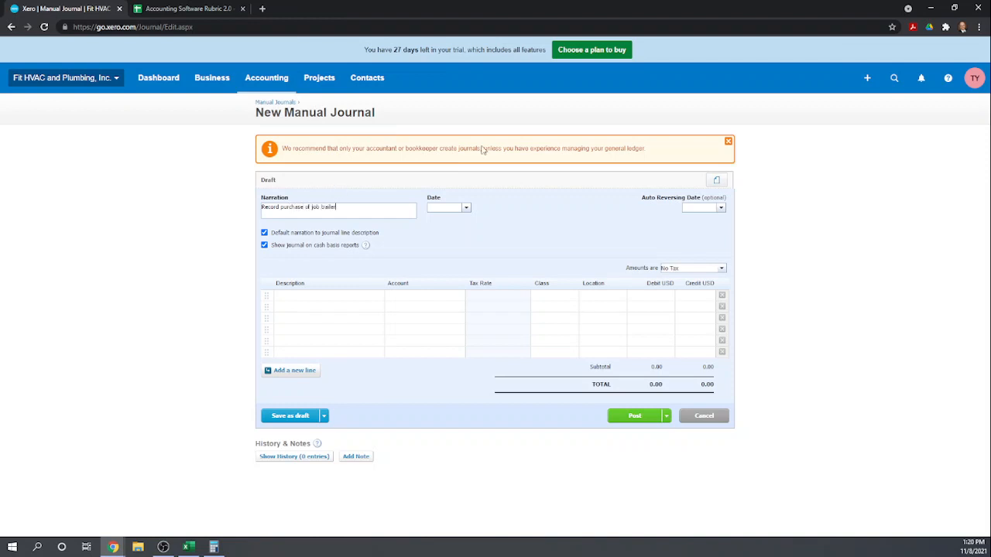
click(465, 209)
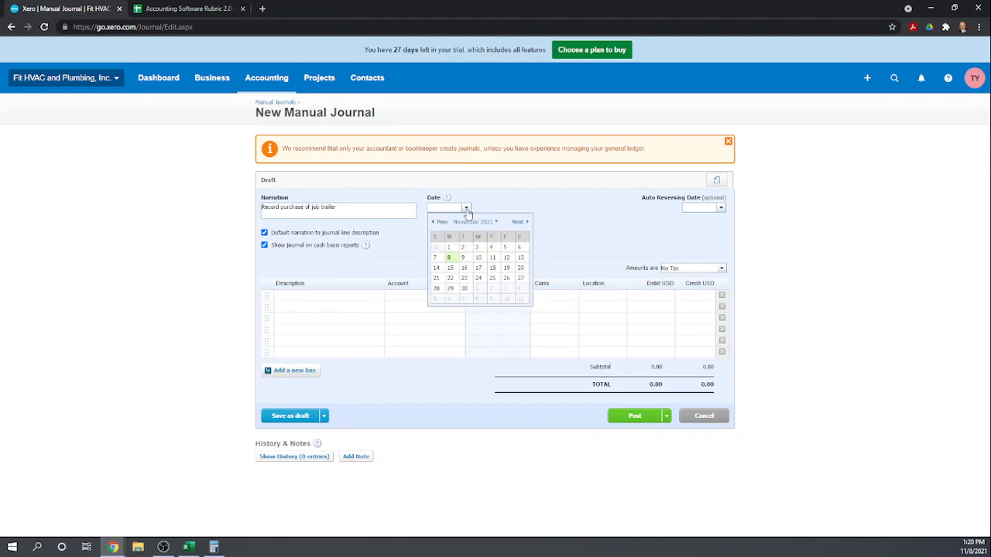
click(449, 258)
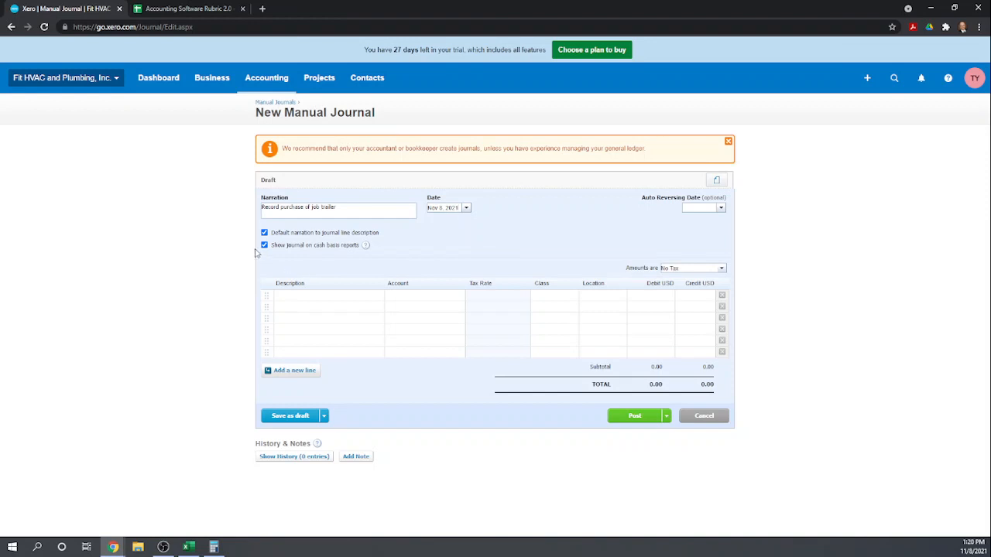
- Fill the first journal line's description with the default narration and open its account choices
click(326, 300)
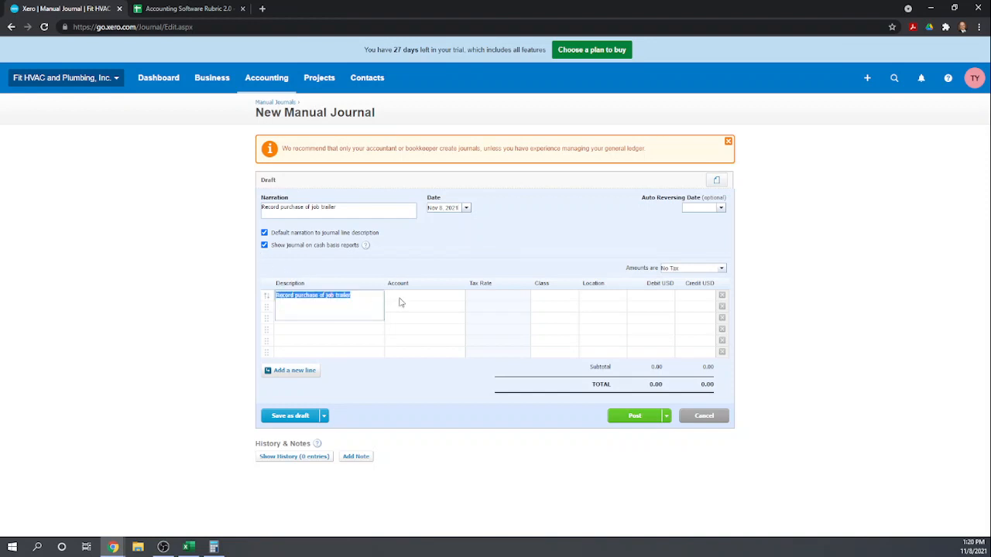
click(405, 295)
click(460, 295)
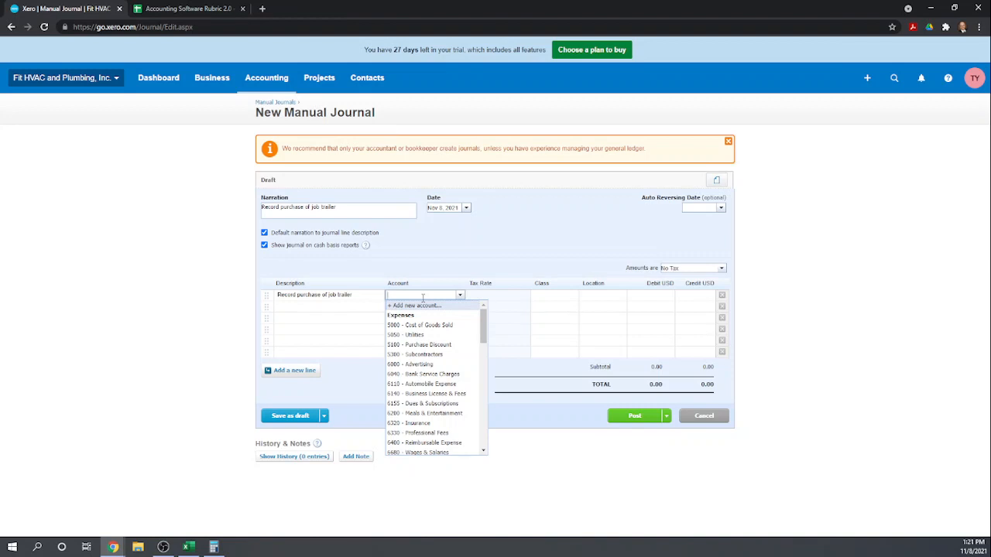
text(loan)
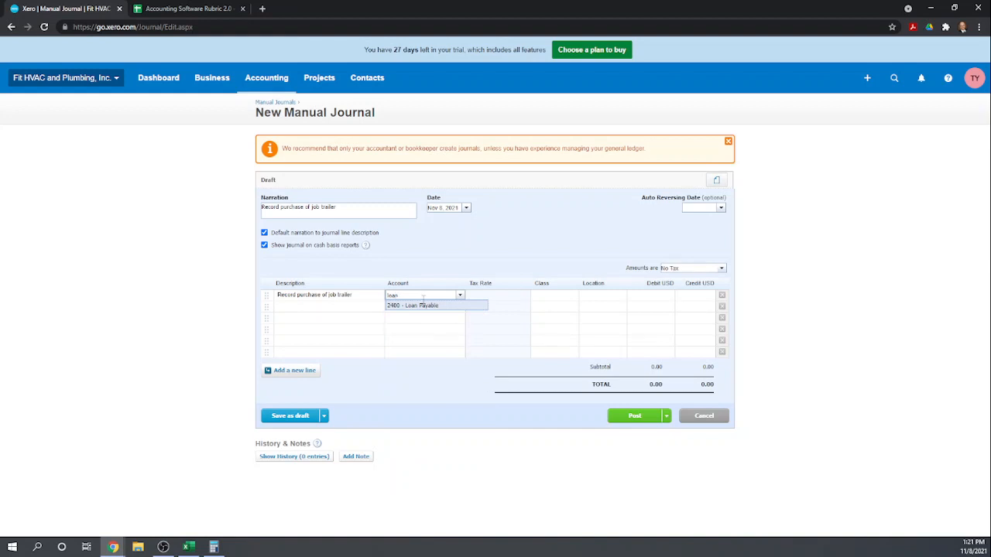
key(BackSpace)
key(BackSpace)
key(BackSpace)
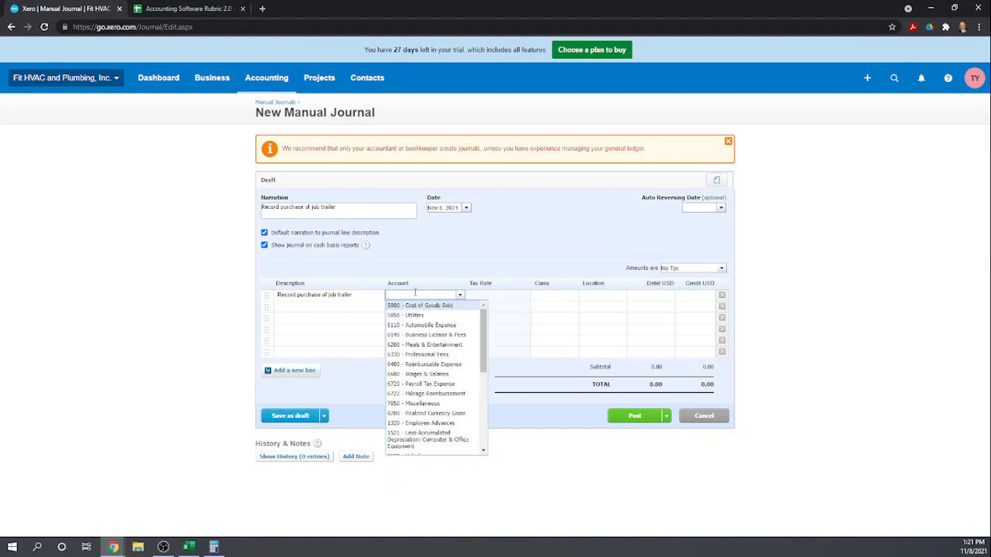
- Set the first journal line's account to 1520 - Computer & Office Equipment and its debit to 12,000
text(equip)
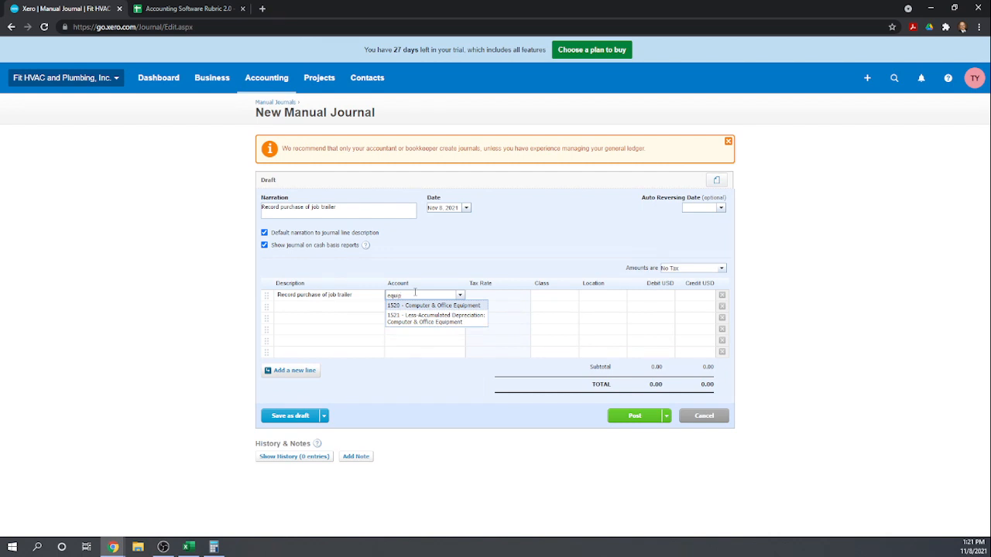
click(416, 307)
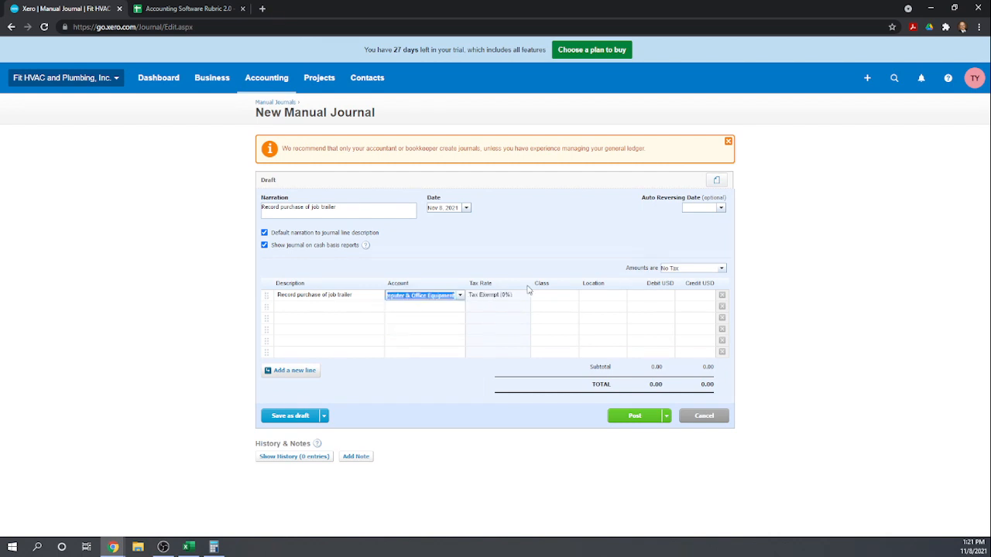
click(652, 299)
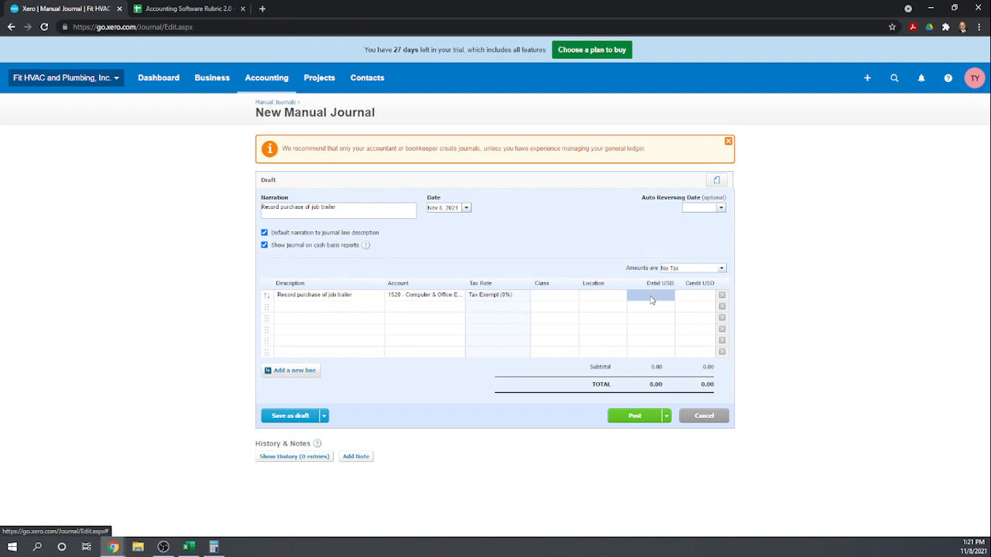
text(12,)
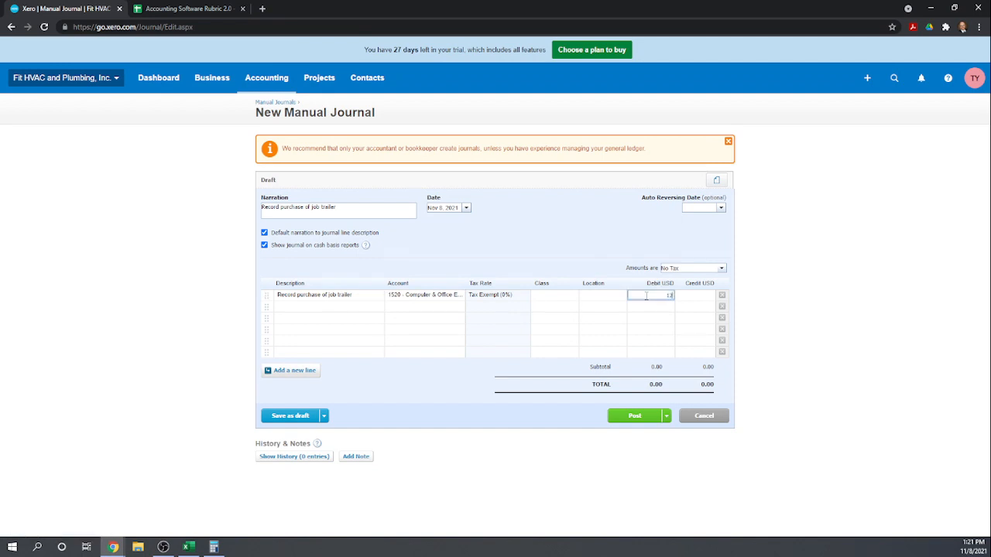
text(000)
- Assign the class HVAC and the location New York to the 12,000 debit line
click(564, 301)
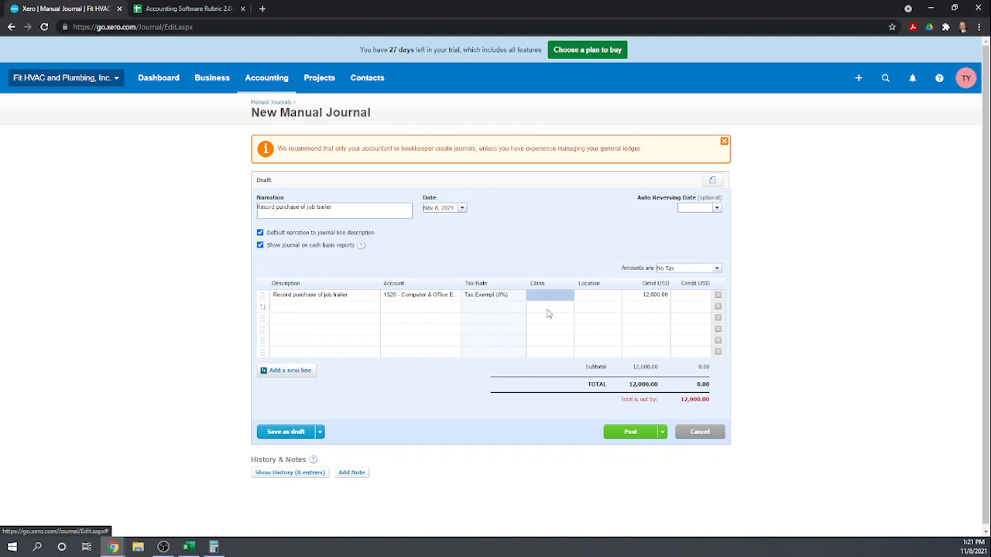
click(540, 295)
text(h)
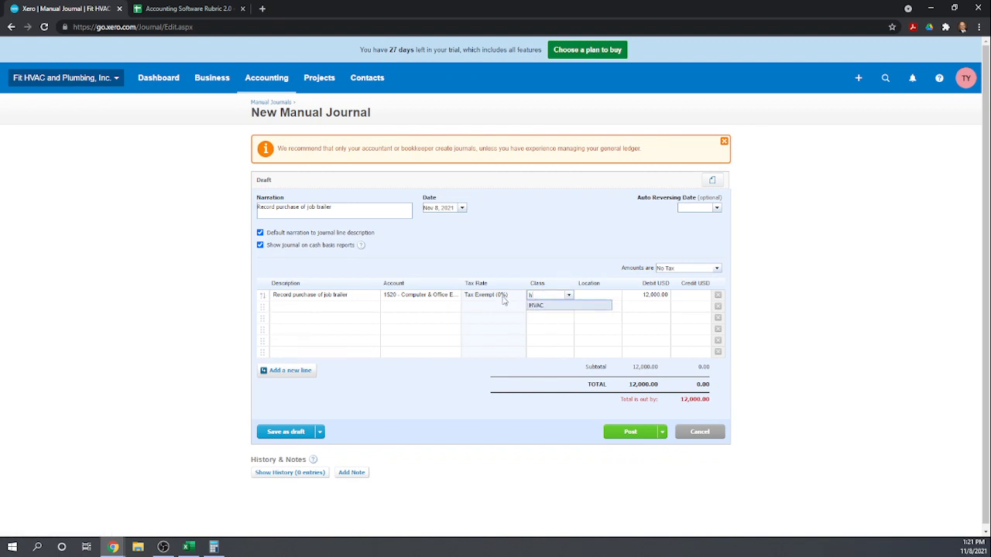
click(554, 306)
click(597, 297)
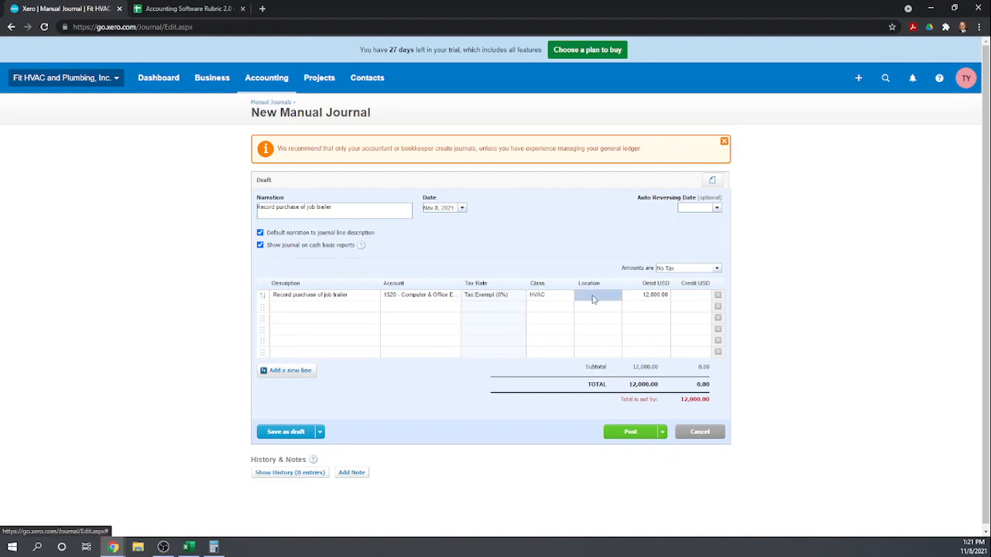
text(n)
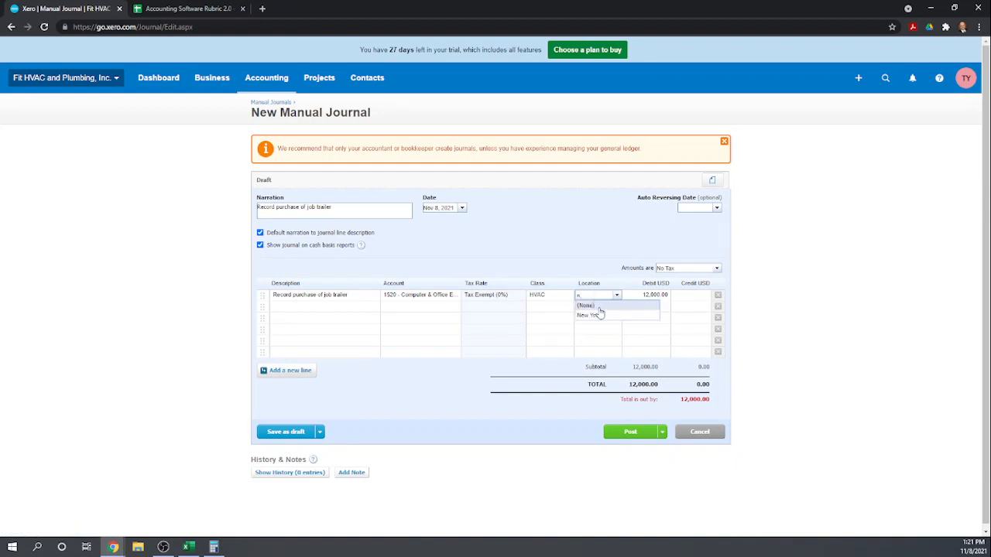
click(597, 315)
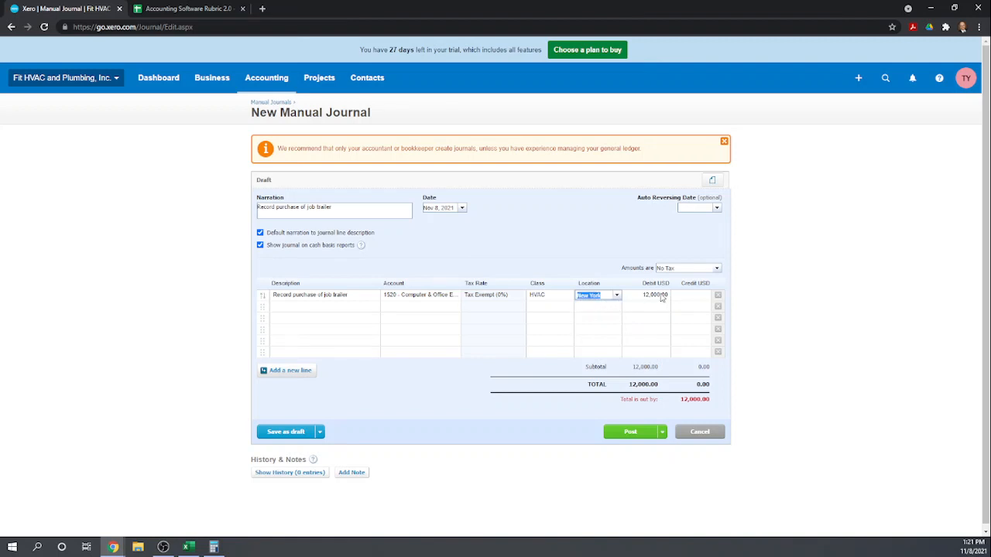
- Add a second journal line with the default narration as description and the account 2400 - Loan Payable
click(296, 308)
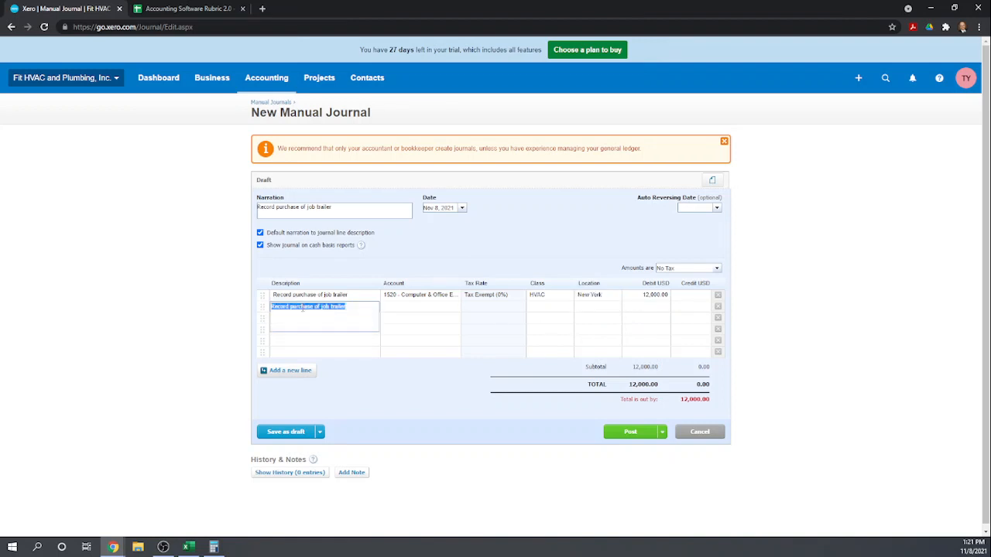
click(434, 307)
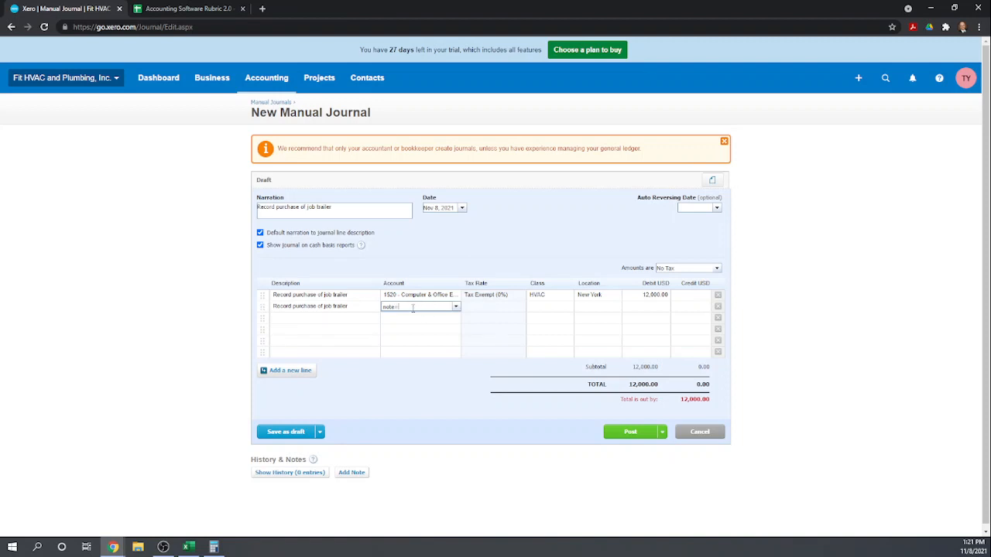
key(BackSpace)
key(BackSpace)
text(lo)
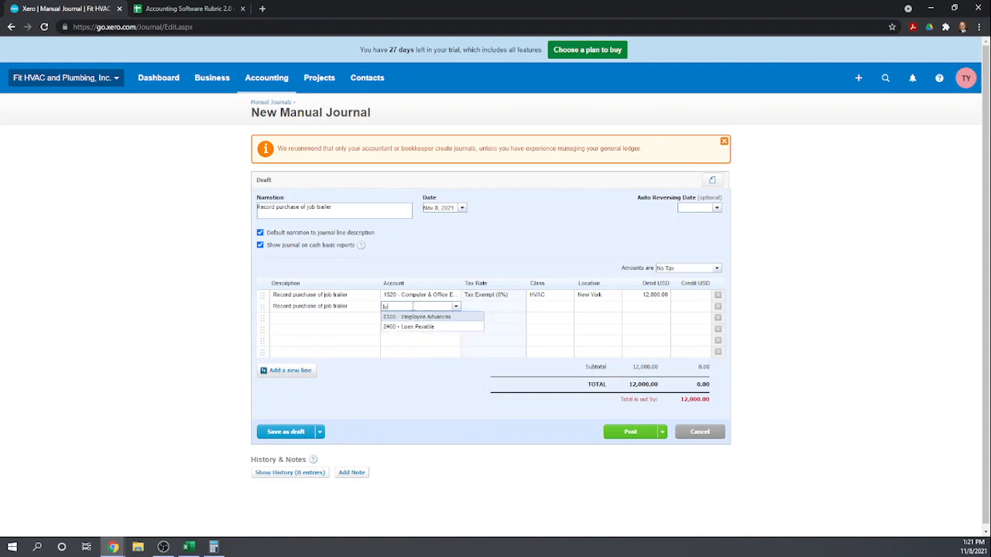
click(416, 326)
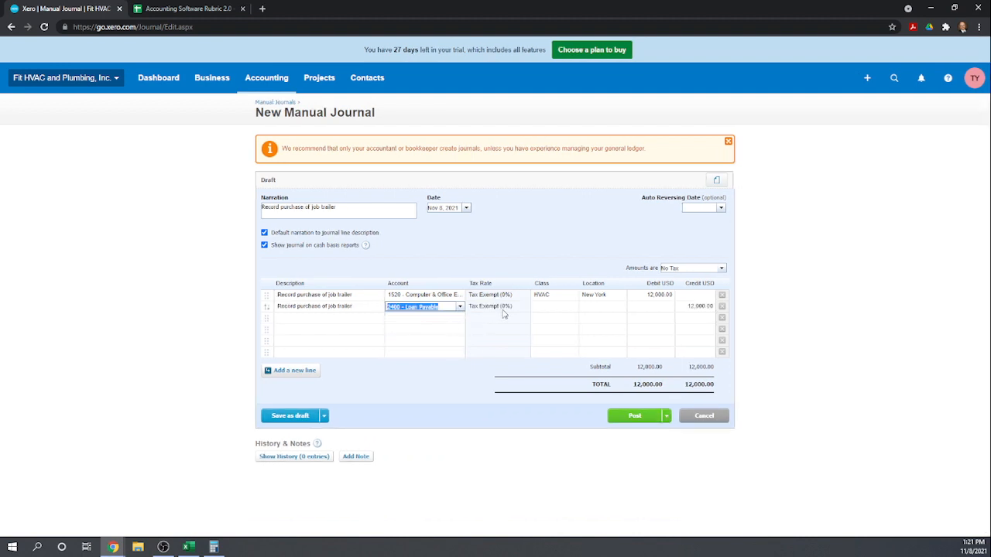
- Assign the class HVAC and the location New York to the Loan Payable line and post the journal
click(536, 306)
text(H)
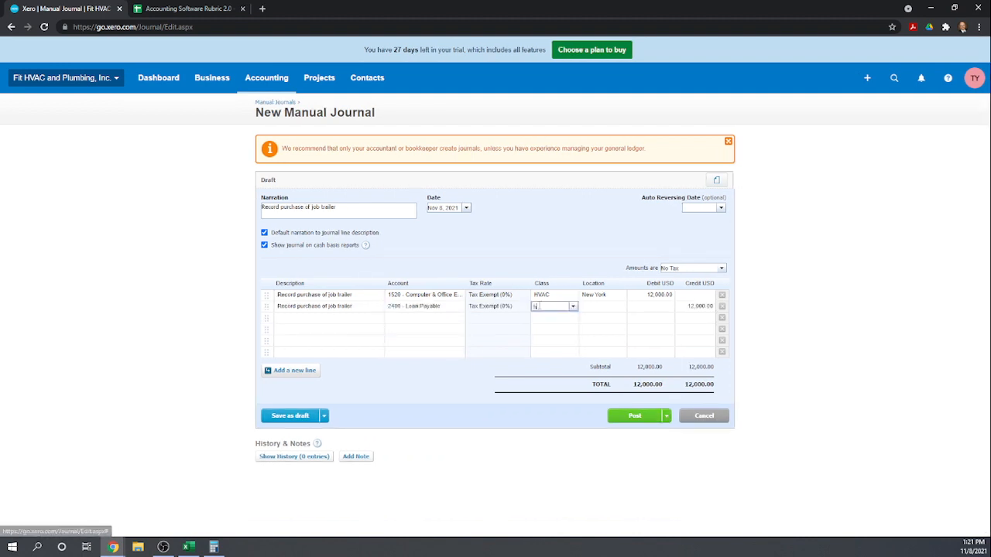
click(545, 318)
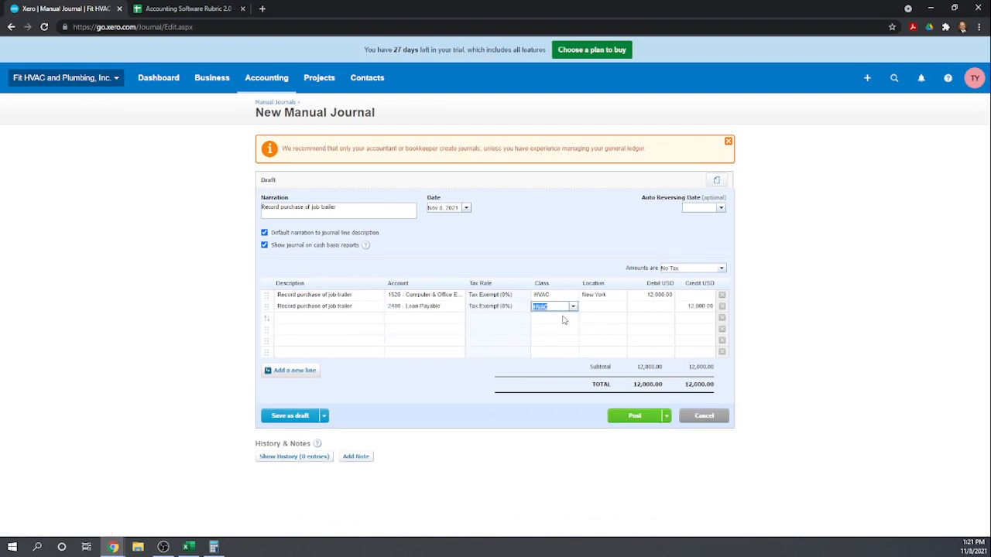
click(601, 308)
text(n)
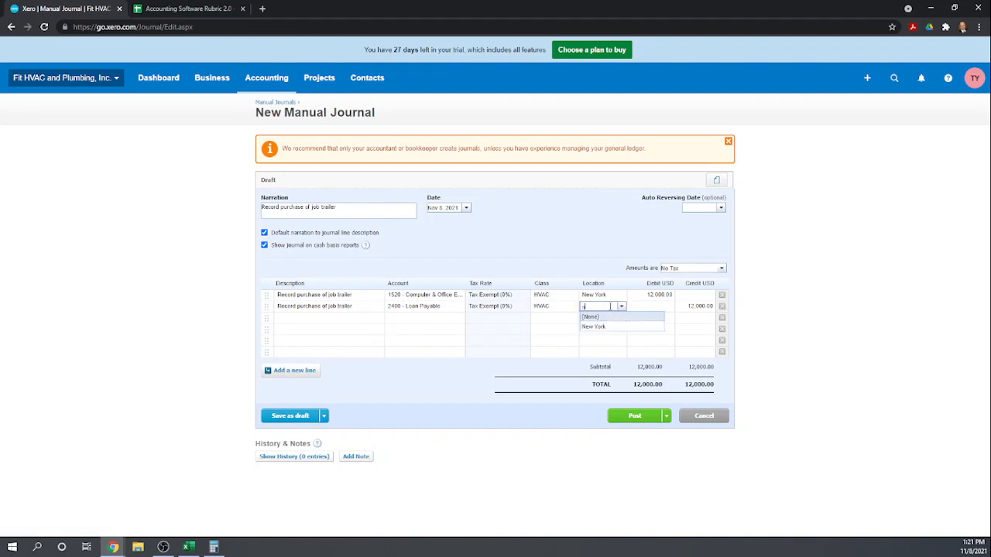
click(616, 327)
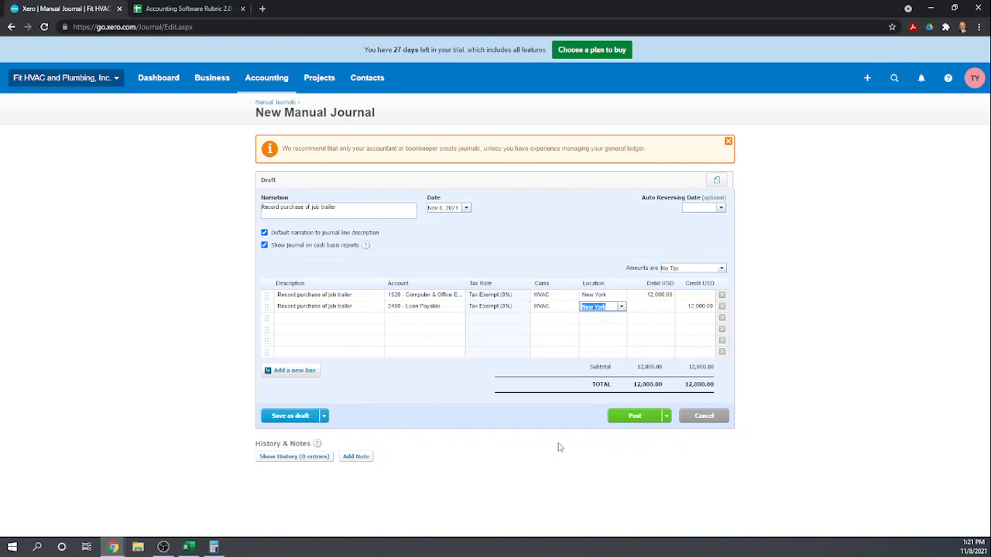
click(617, 420)
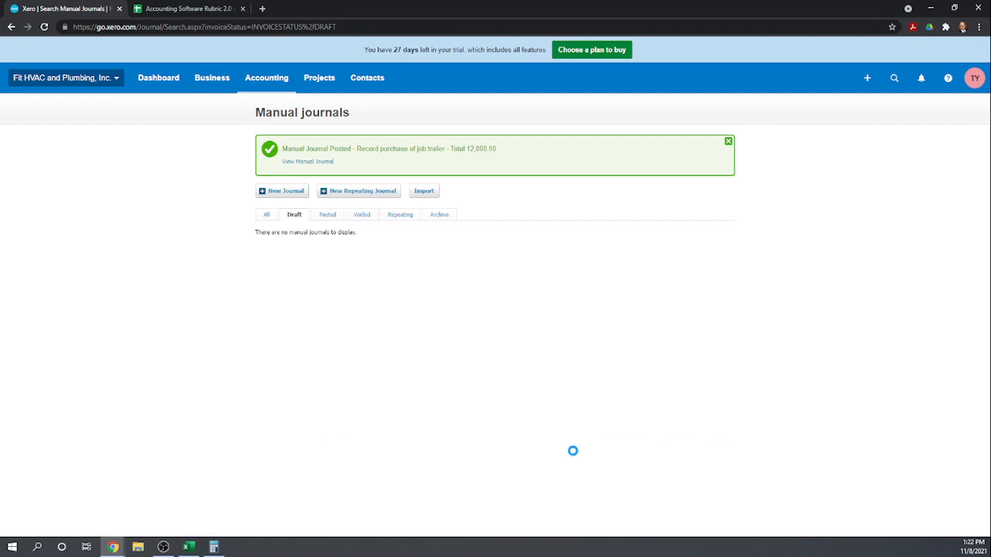
- Switch to the Accounting Software Rubric 2.0 spreadsheet and enter 1 for recording the Job Trailer, viewing fixed assets and assigning an asset ID (H108:H110)
click(200, 9)
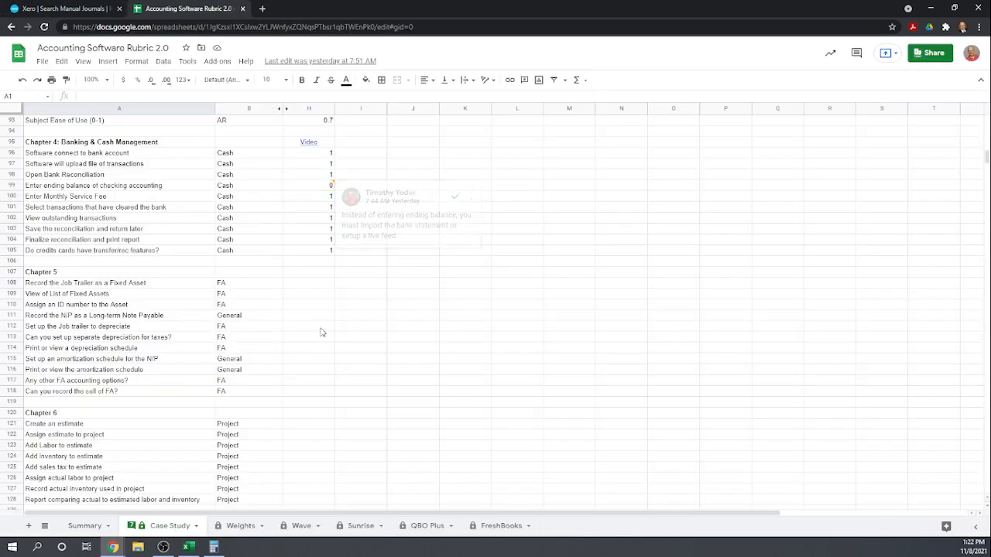
click(308, 284)
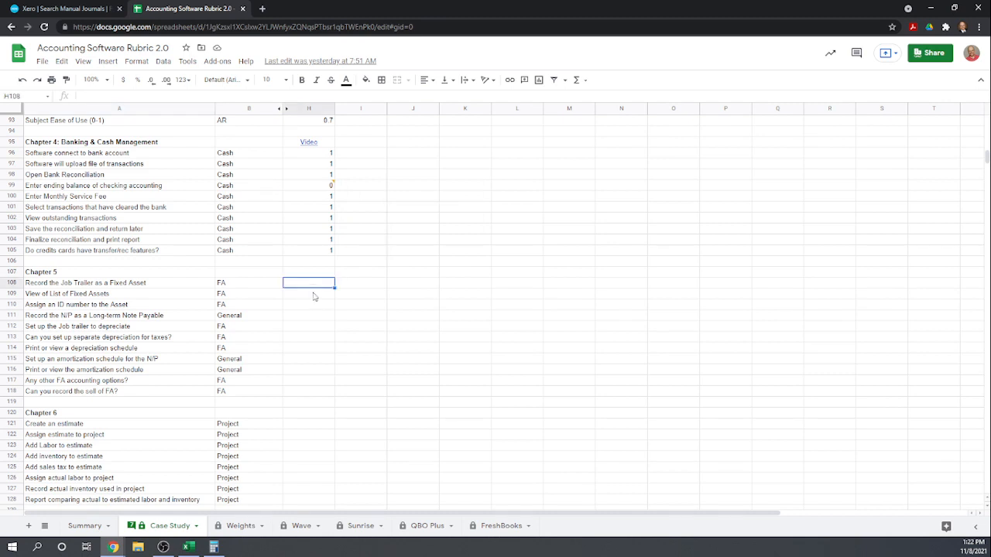
text(1)
key(Return)
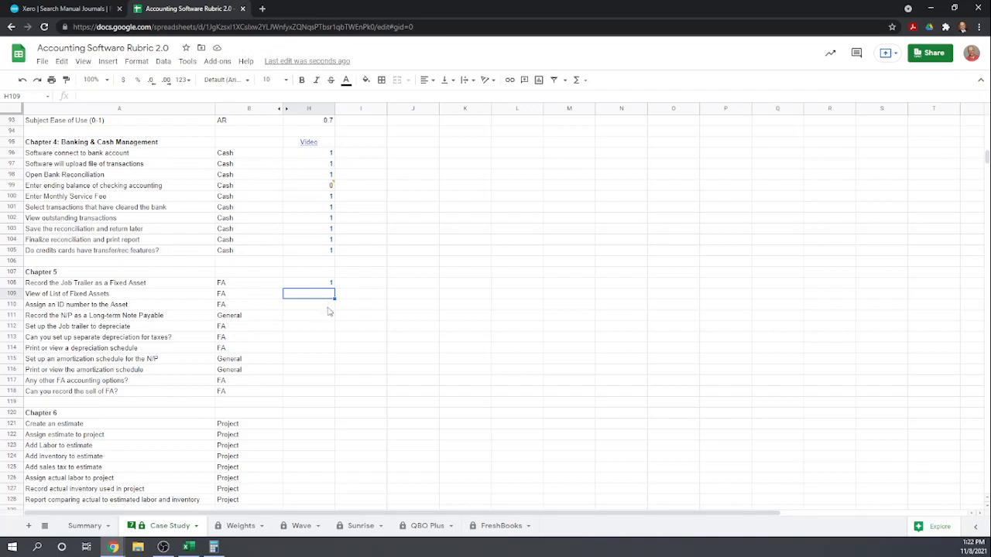
text(1)
key(Return)
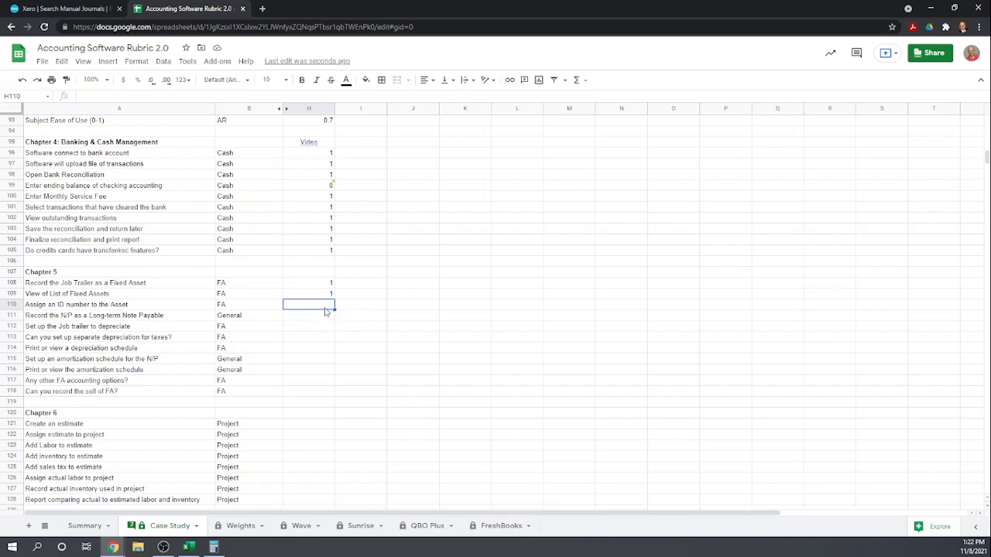
text(1)
key(Return)
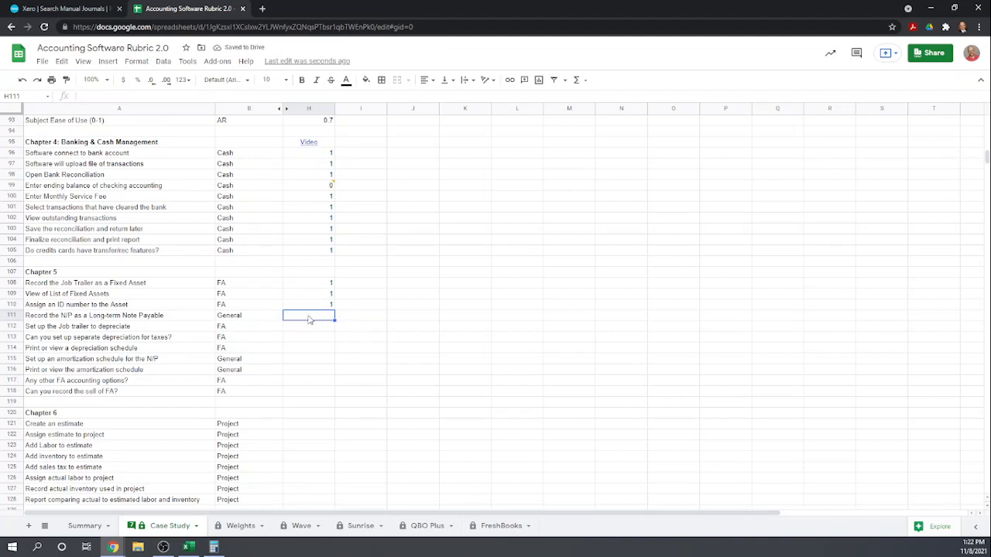
- Score the long-term note payable and Job trailer depreciation rows 1, separate tax depreciation 0, and the depreciation schedule 1 (H111:H114)
text(1)
key(Return)
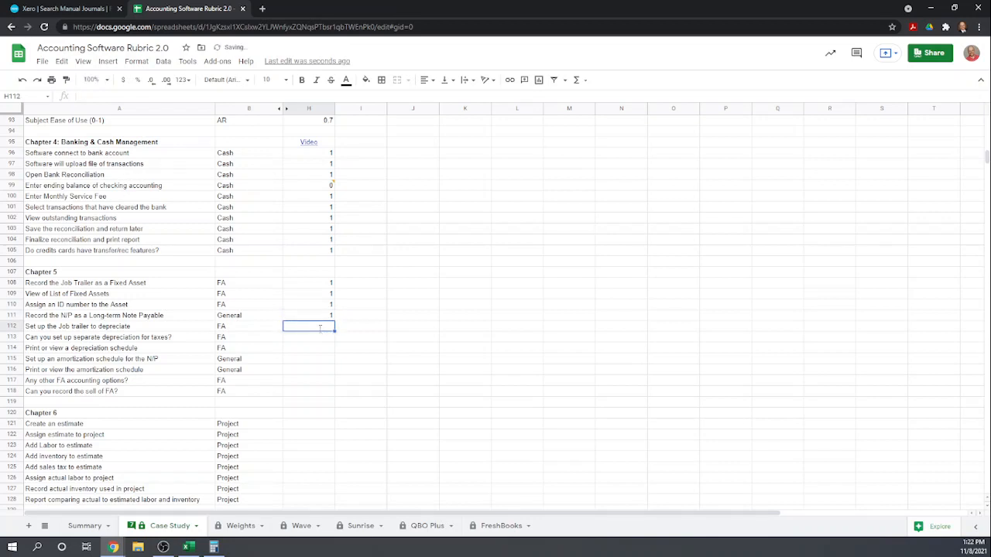
text(1)
key(Return)
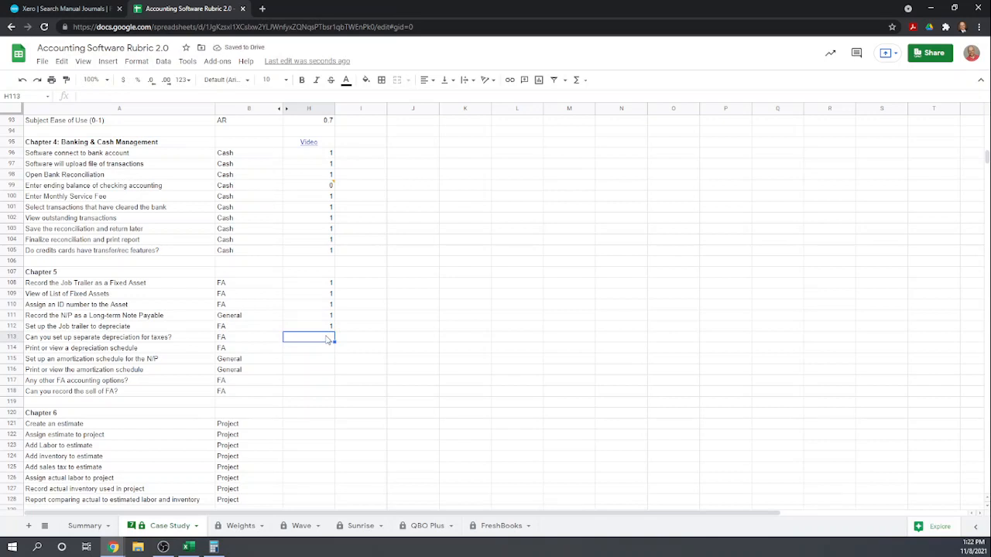
text(0)
key(Return)
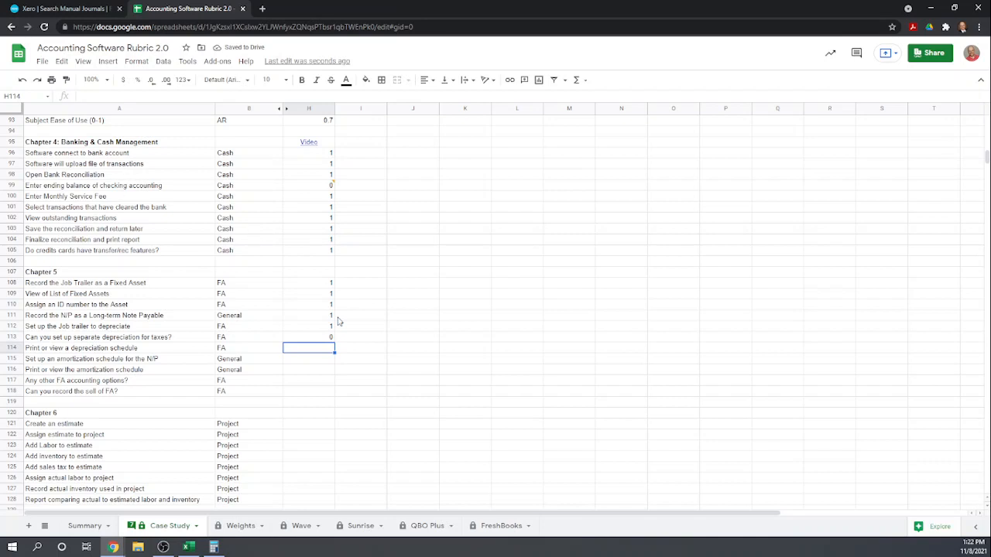
text(1)
key(Return)
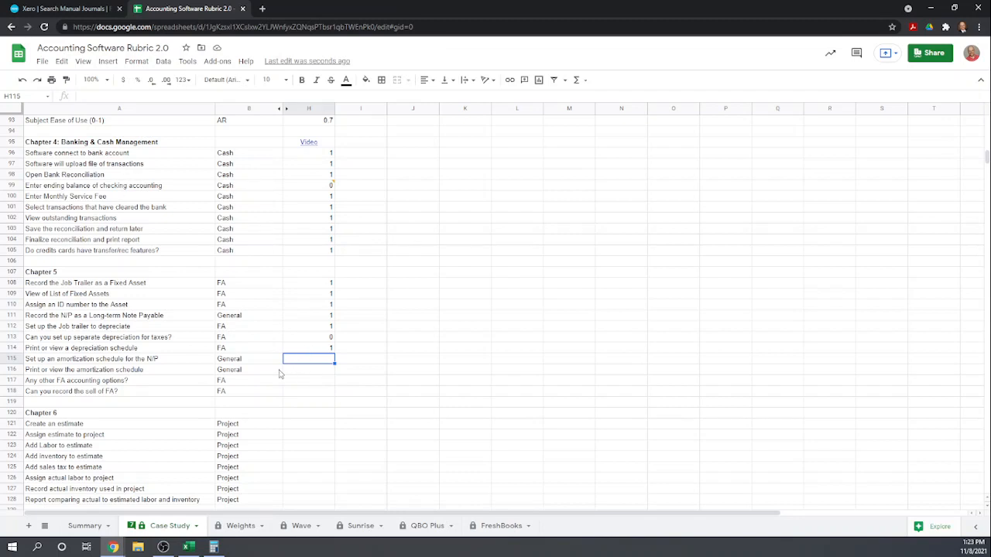
- Enter 1 for recording the sale of fixed assets in H118 and 0 for other FA accounting options in H117
click(308, 394)
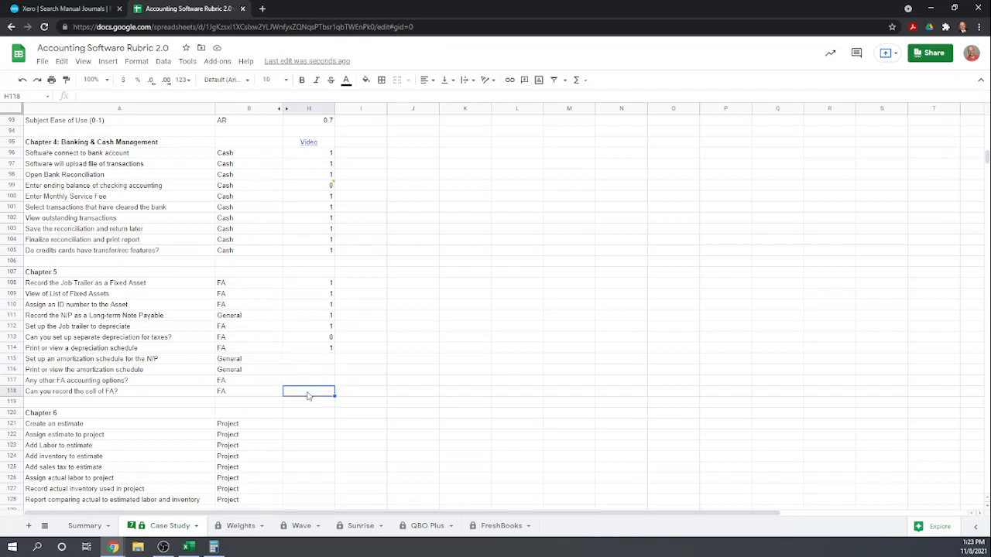
text(1)
key(Return)
click(314, 382)
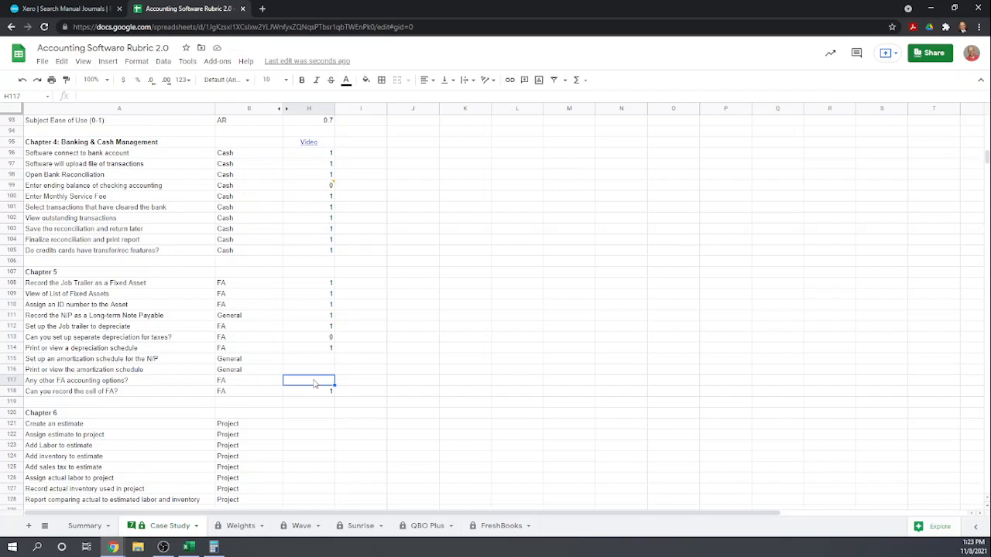
text(0)
key(Return)
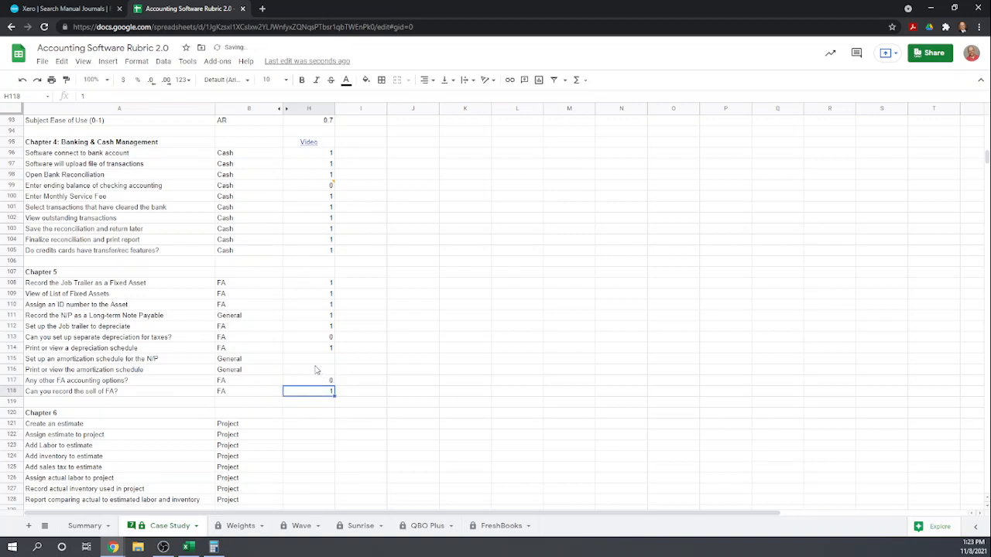
click(50, 9)
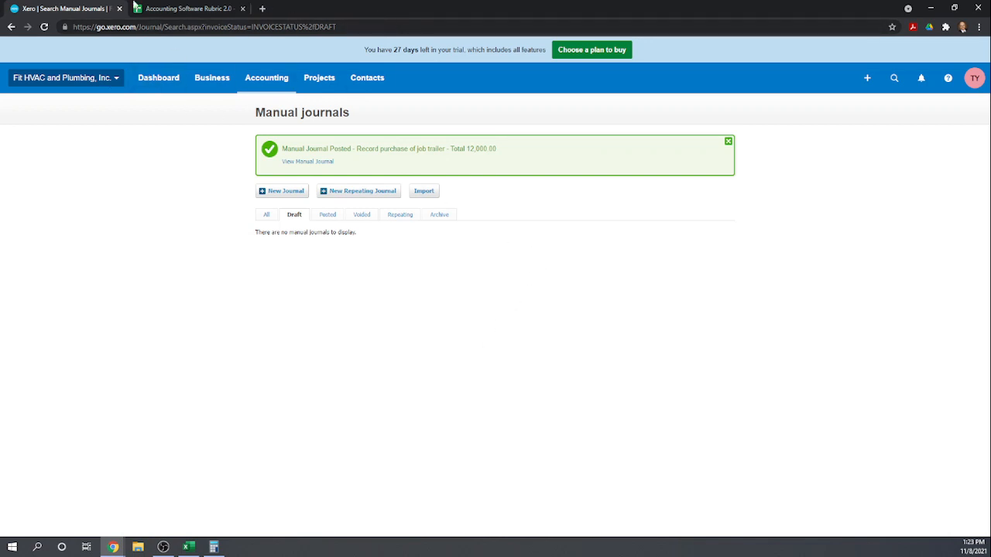
click(178, 13)
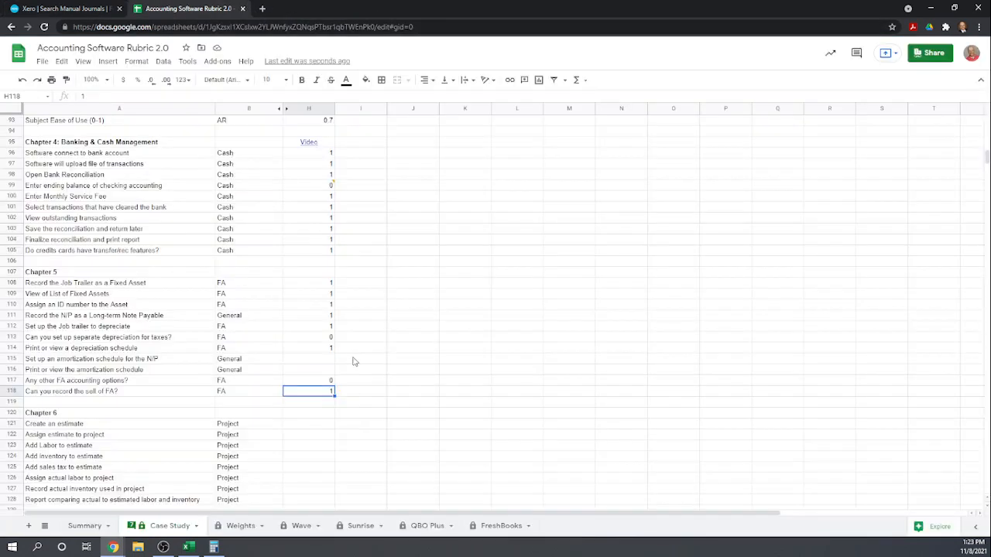
click(315, 360)
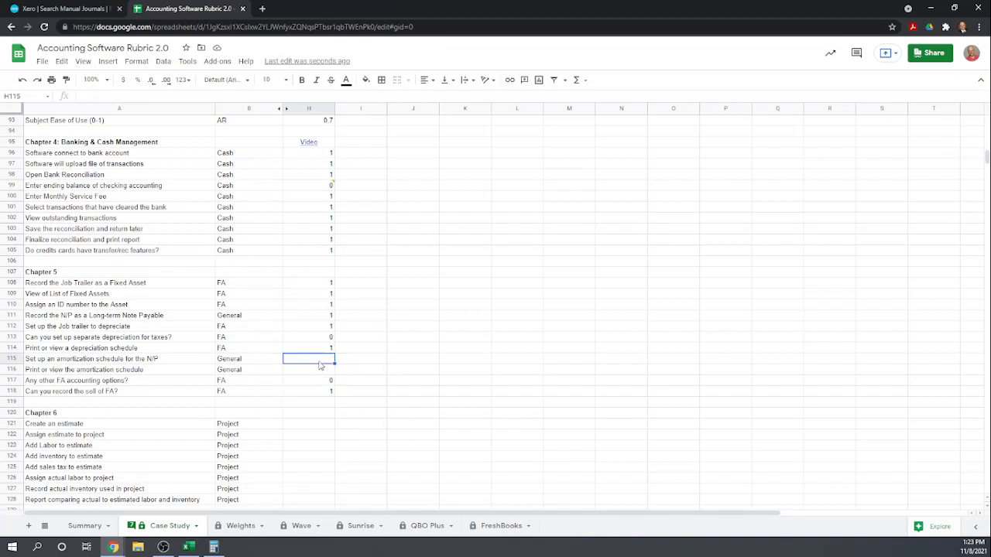
text(1)
key(Return)
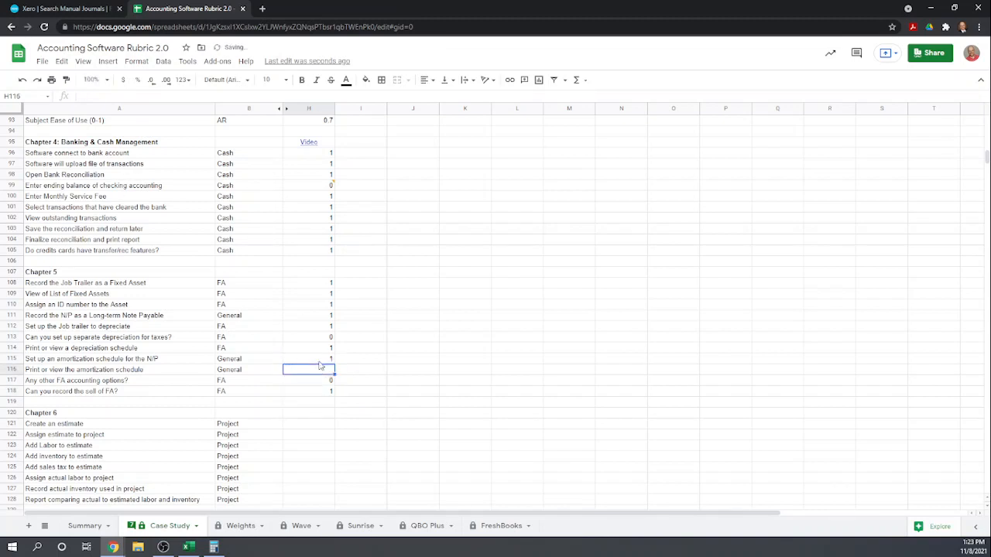
text(1)
key(Up)
- Enter 0 for setting up the N/P amortization schedule in H115 and for printing or viewing it in H116
text(0)
key(Return)
text(0)
key(Return)
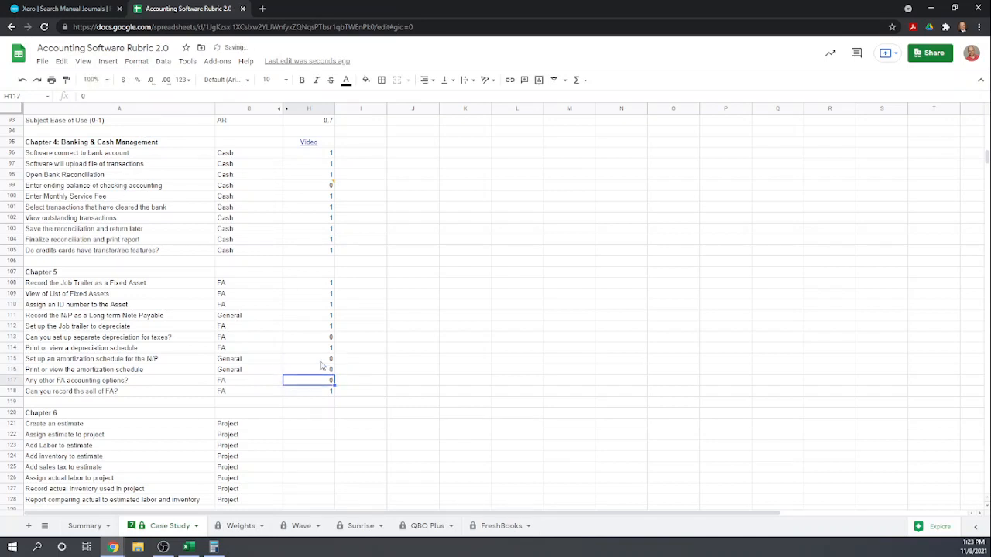
scroll(345, 463, down, 1)
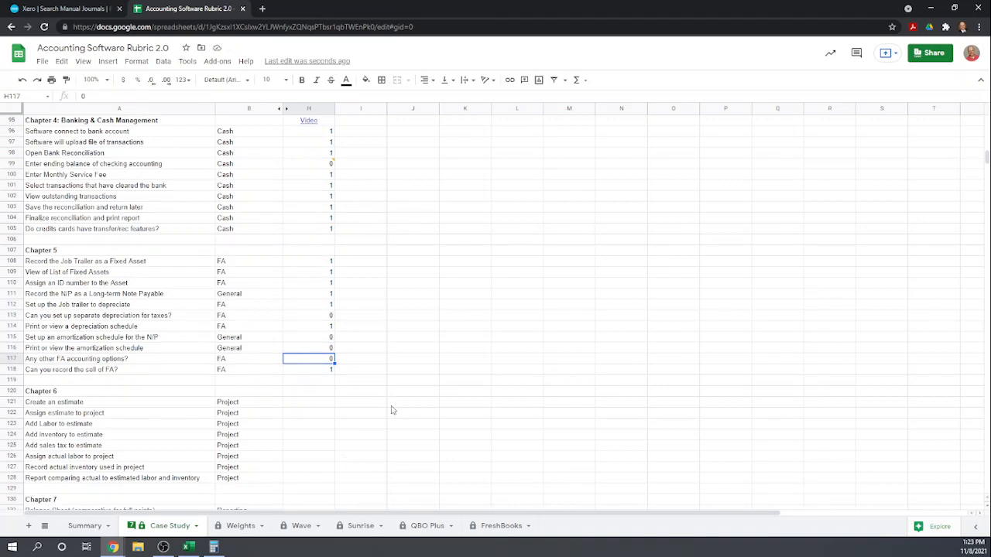
scroll(392, 410, up, 1)
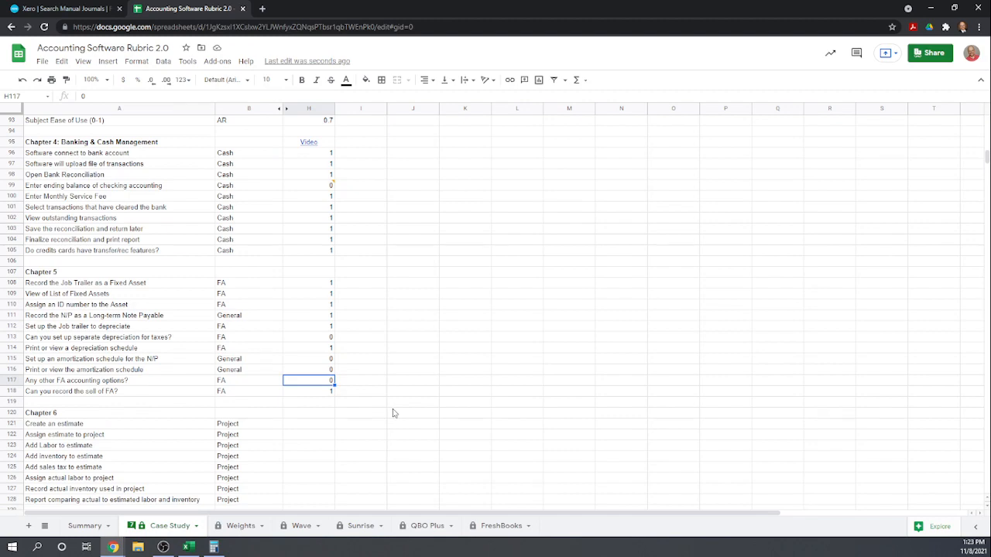
scroll(392, 413, up, 5)
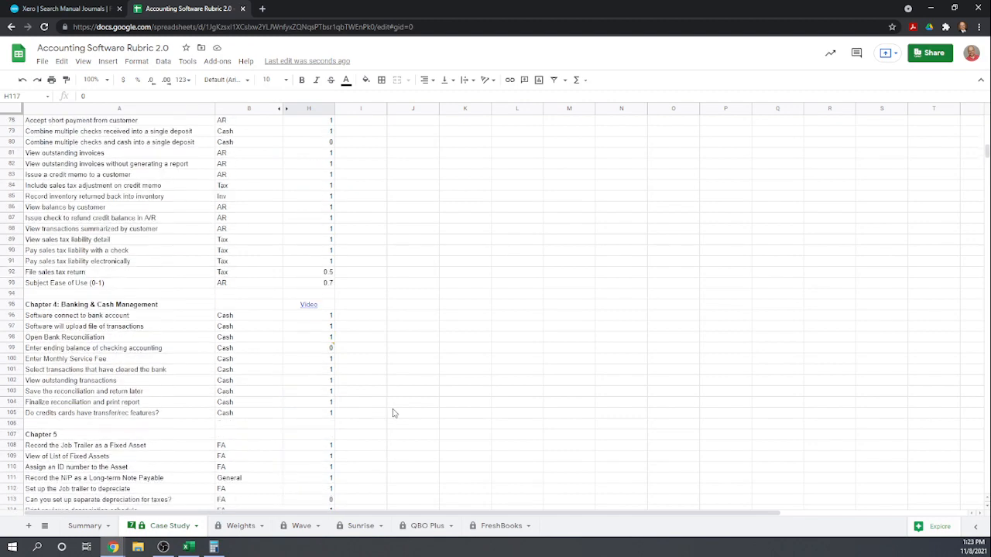
scroll(393, 413, down, 4)
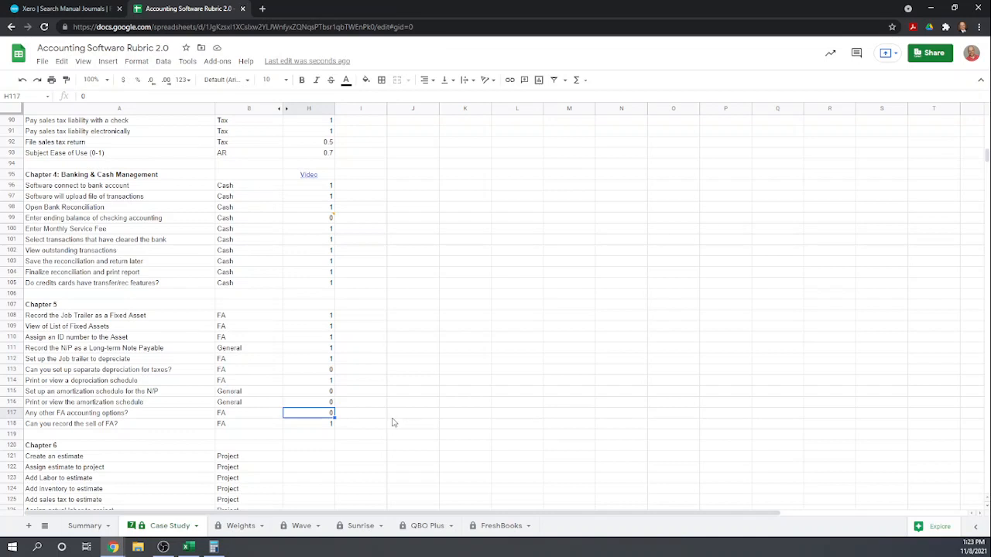
scroll(398, 428, down, 1)
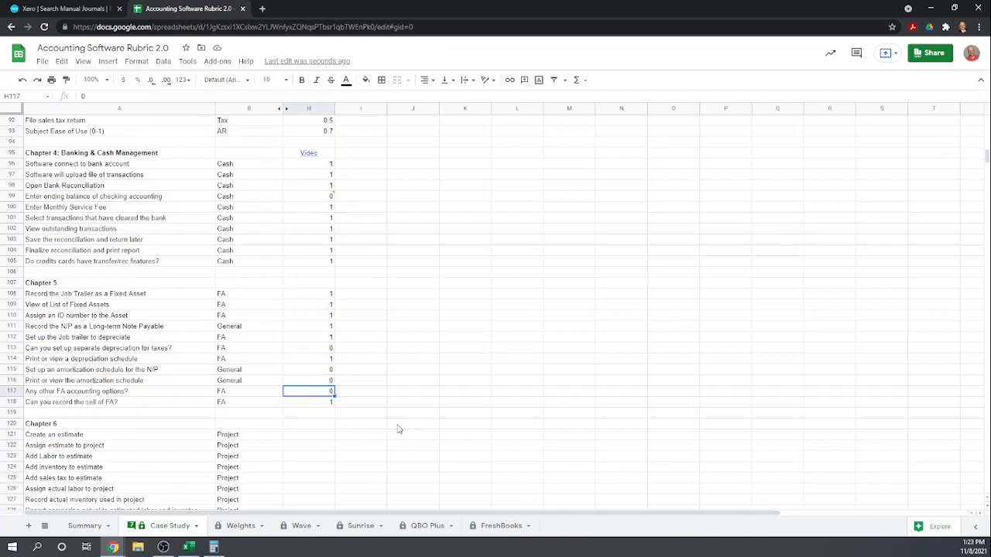